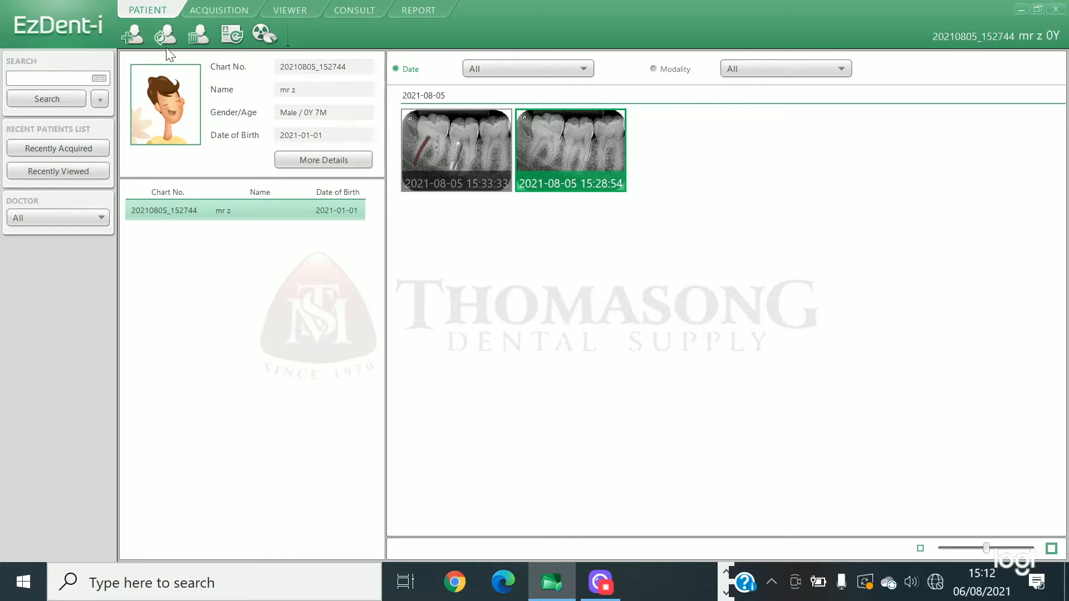
- Open the form for adding a new patient and close it without adding one
left_click(132, 36)
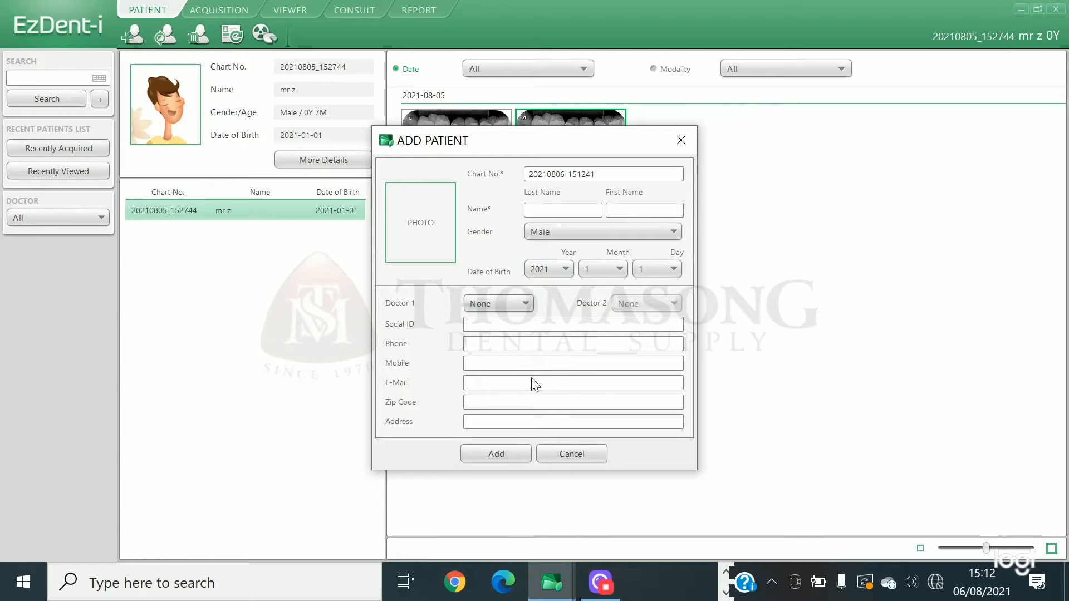
left_click(689, 144)
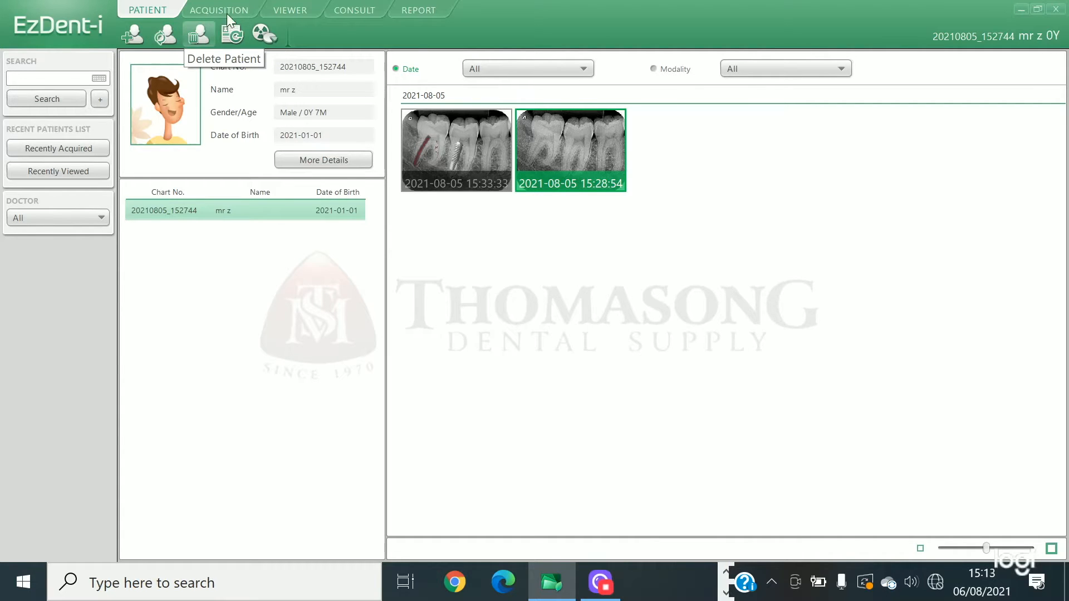
- Show intraoral sensor acquisition and go through tooth positions 61, L1, R1, R2, R3, R4 and R5
left_click(245, 11)
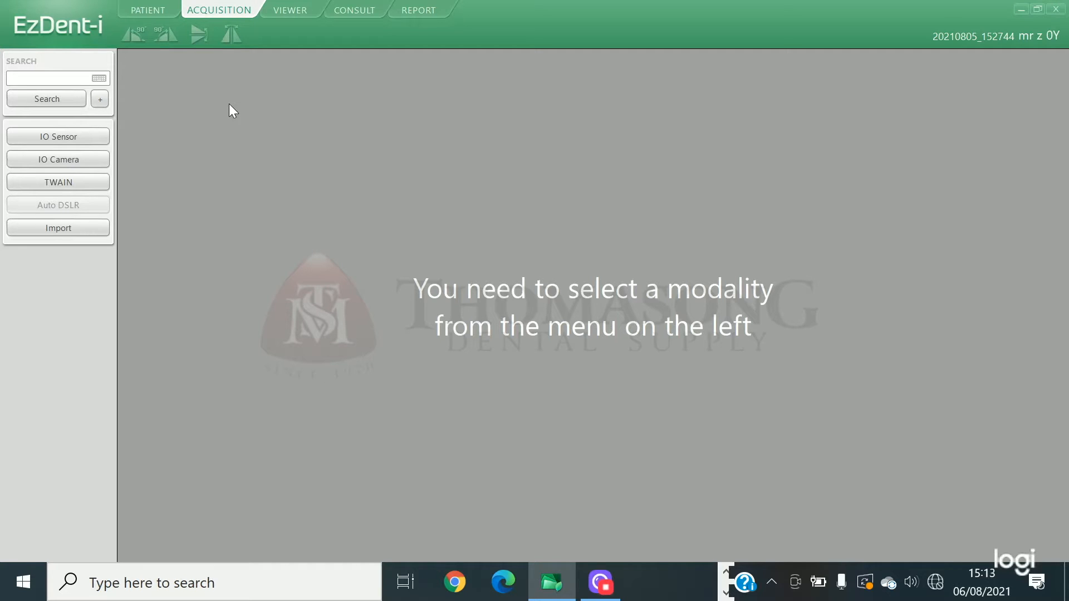
left_click(85, 137)
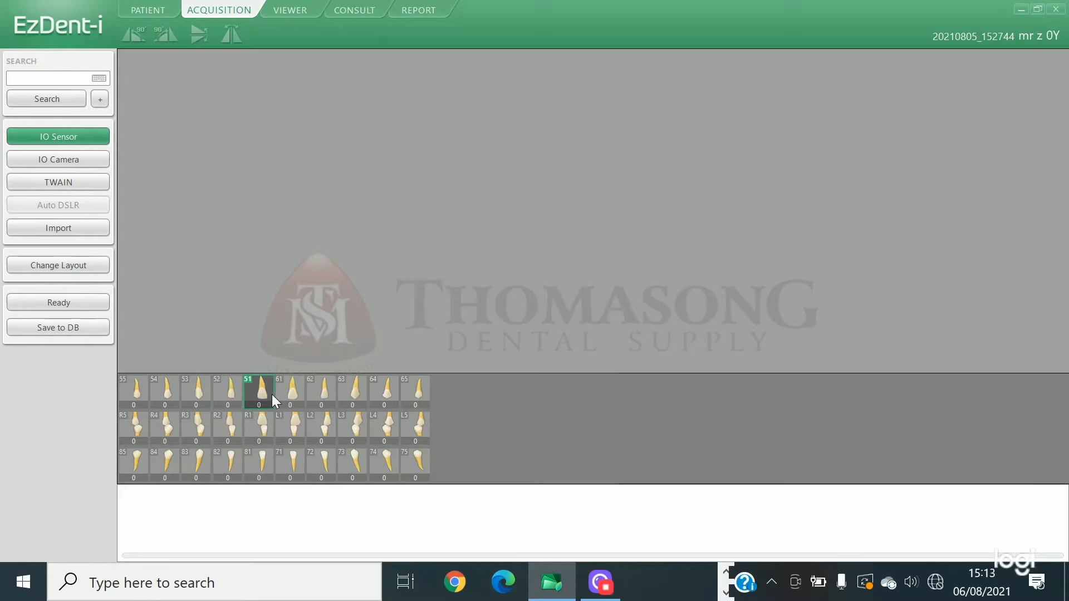
left_click(290, 393)
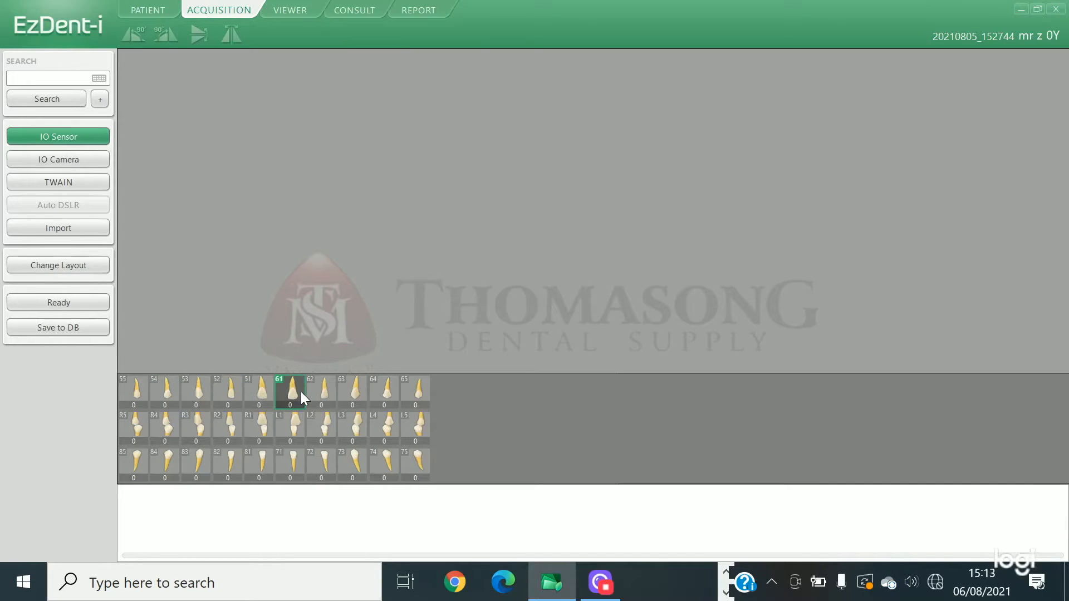
left_click(279, 426)
left_click(264, 430)
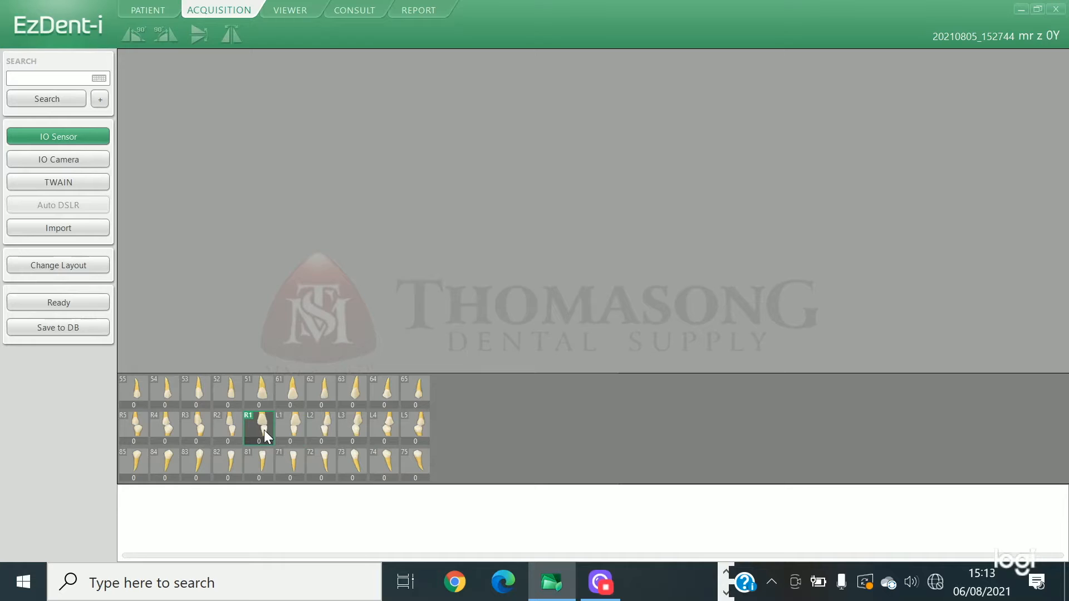
left_click(233, 430)
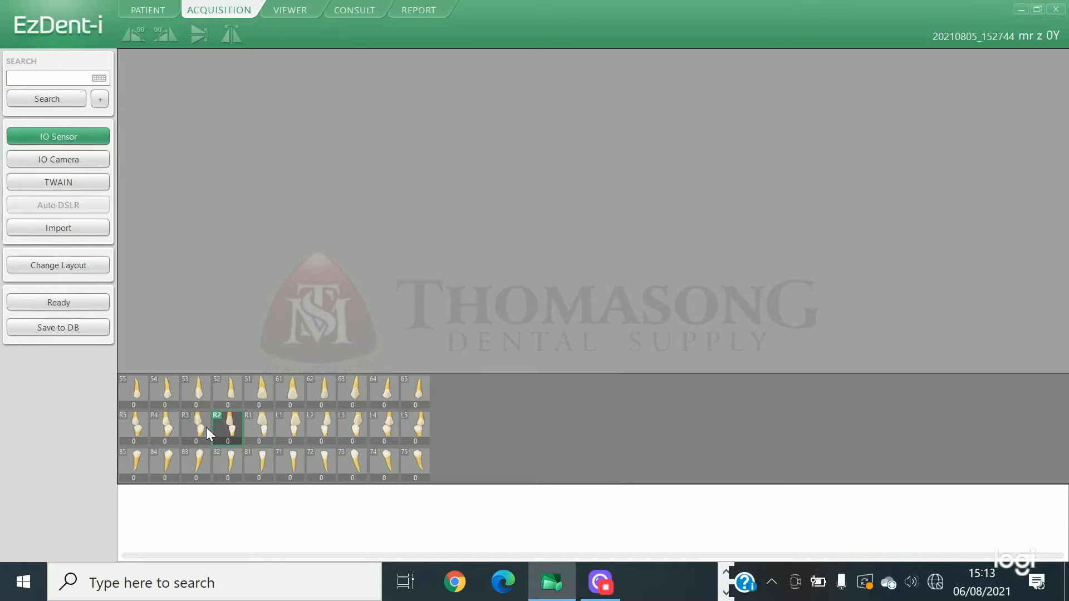
left_click(184, 425)
left_click(165, 421)
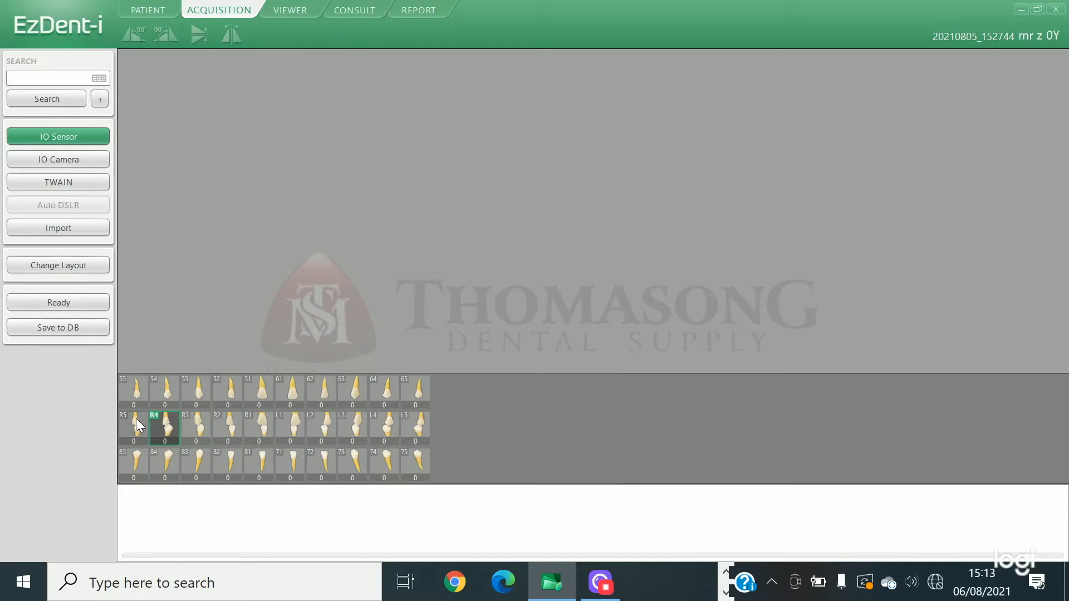
left_click(137, 419)
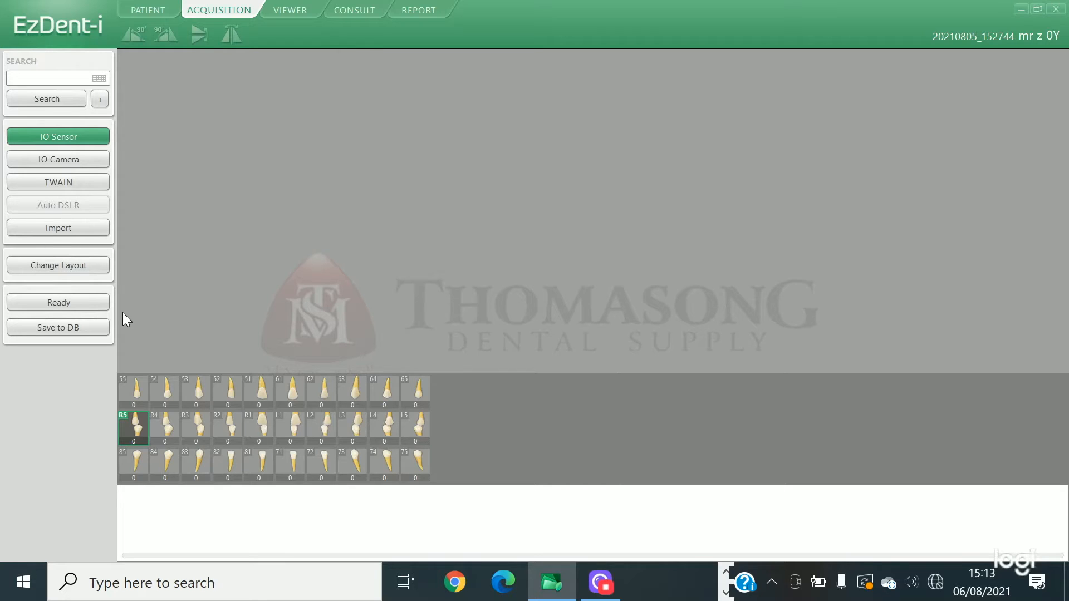
- Browse the Desktop folder for importable image files and leave file import without choosing one
left_click(90, 228)
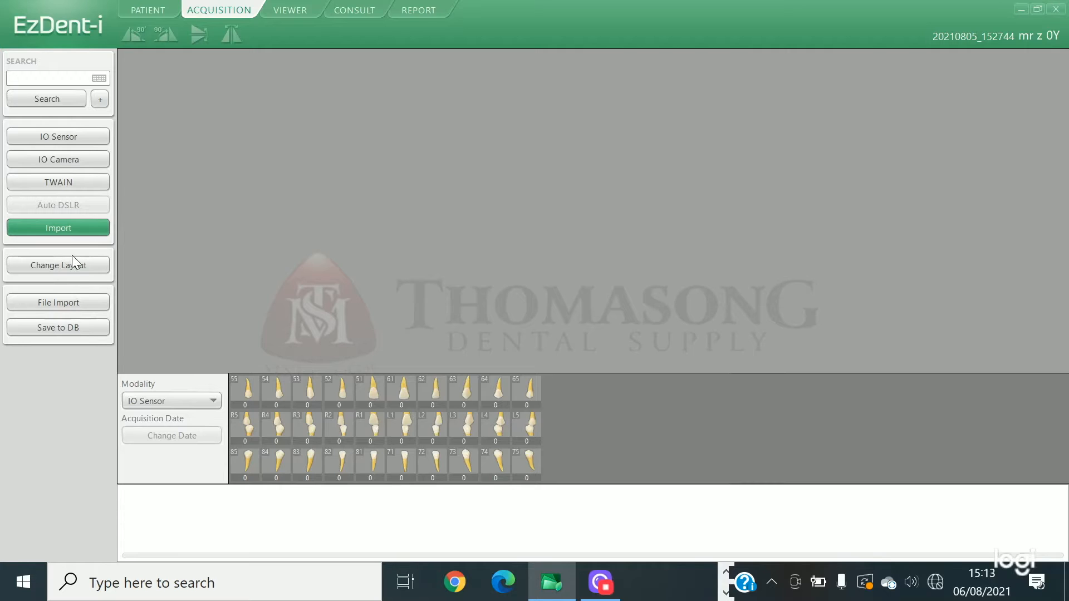
left_click(78, 293)
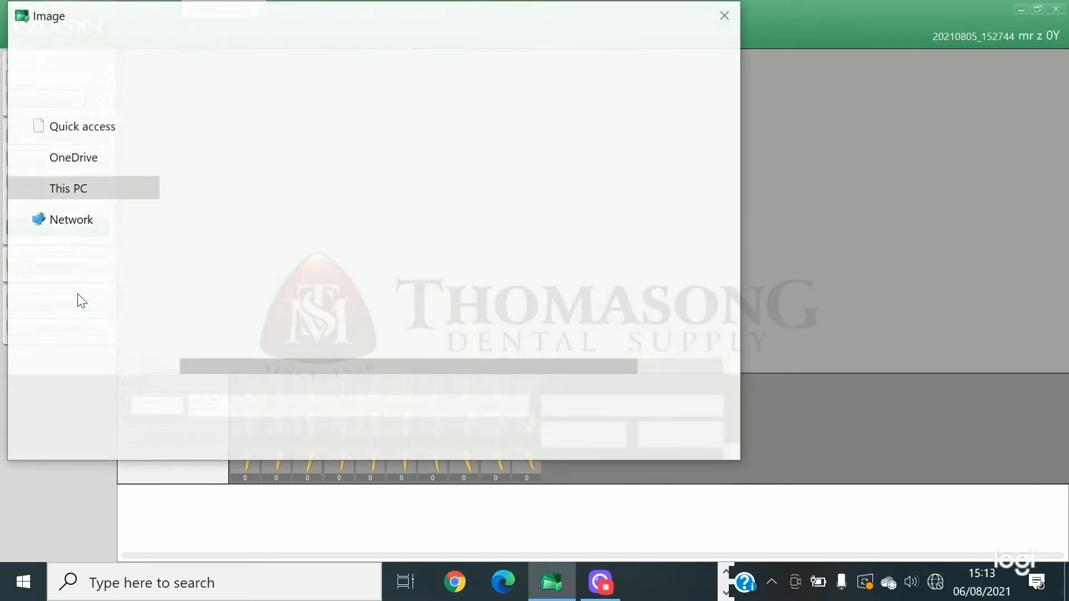
scroll(89, 178, "up", 2)
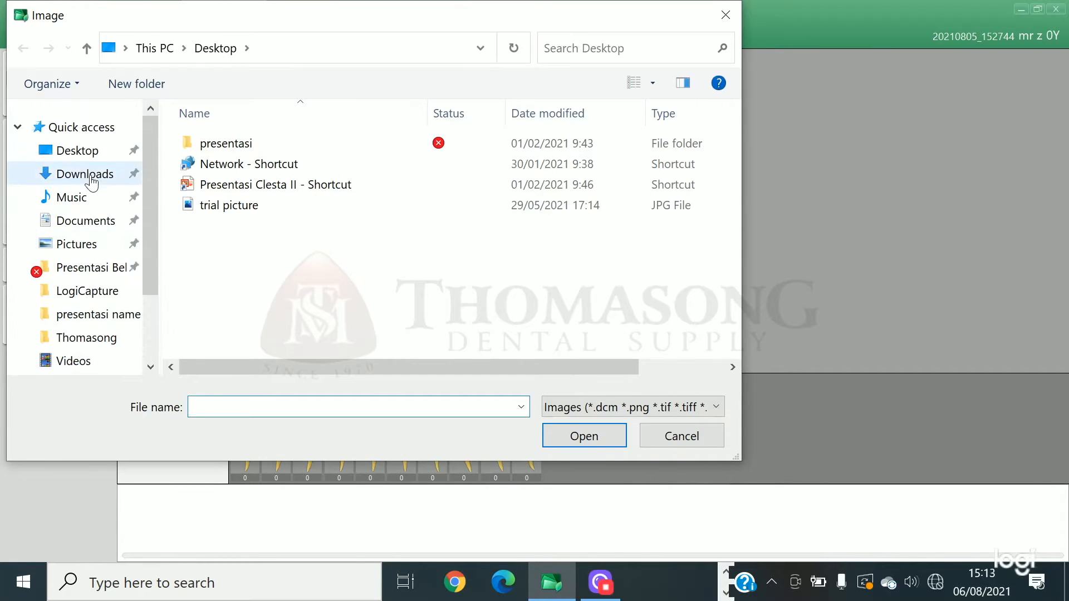
left_click(78, 159)
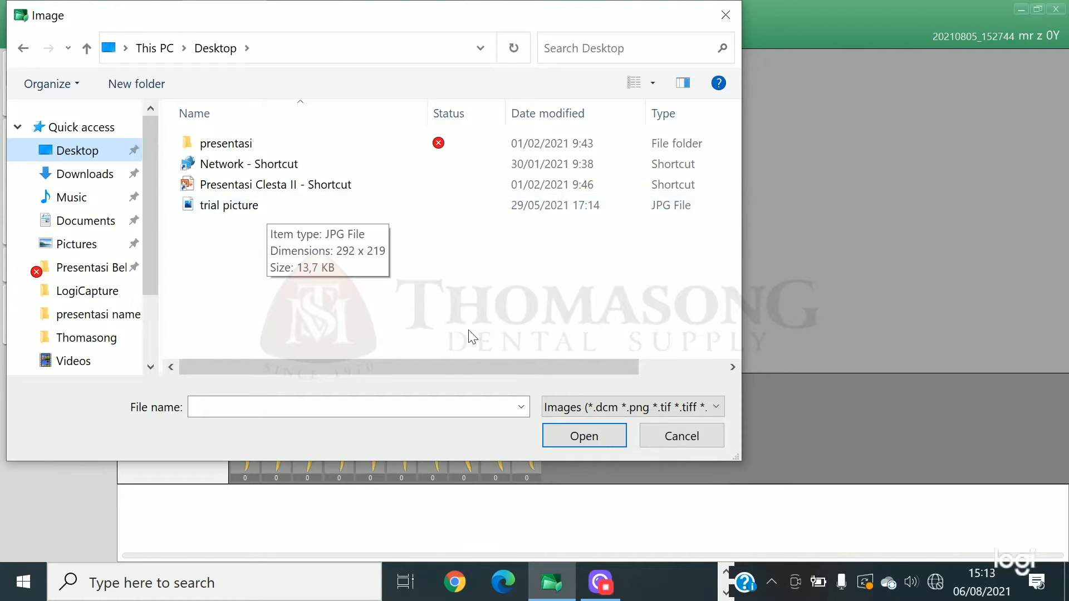
left_click(680, 440)
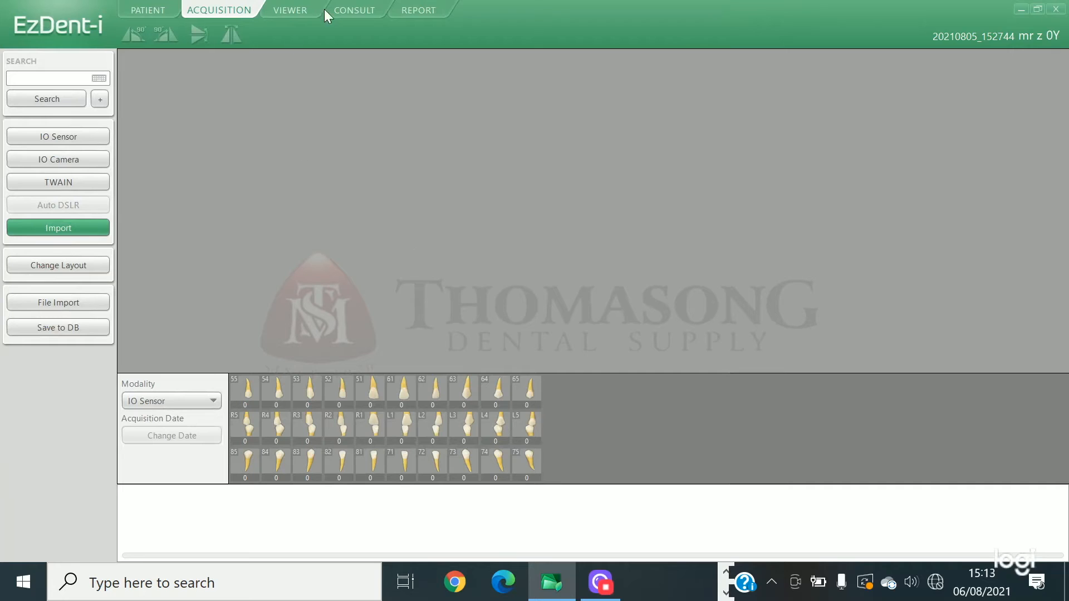
- Show the 15:28:54 X-ray in the viewer, try high and low brightness levels, and set its brightness to 22%
left_click(295, 8)
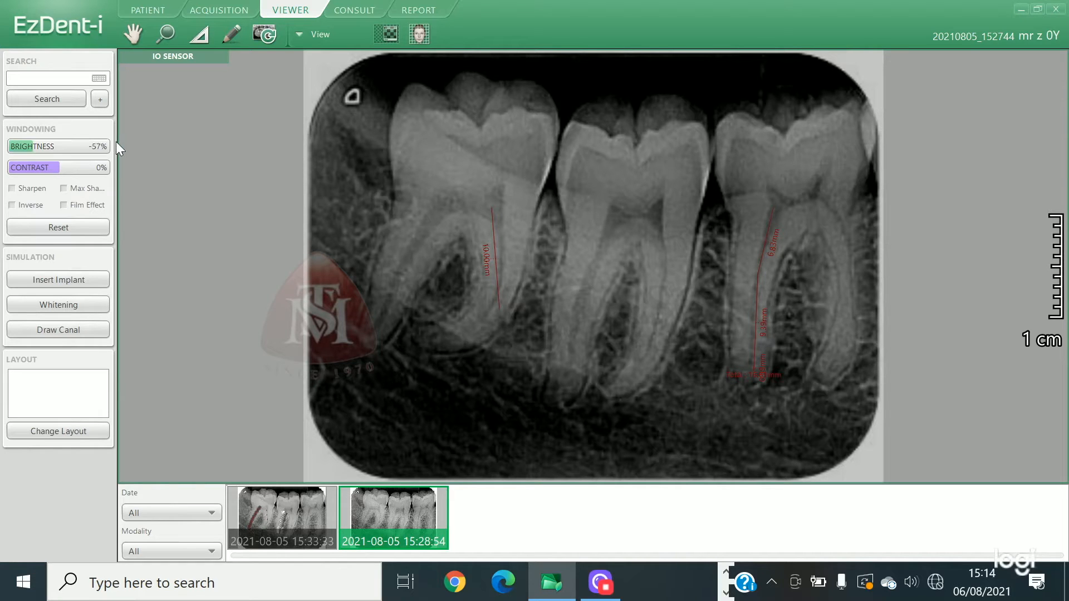
left_click_drag(110, 149, 109, 154)
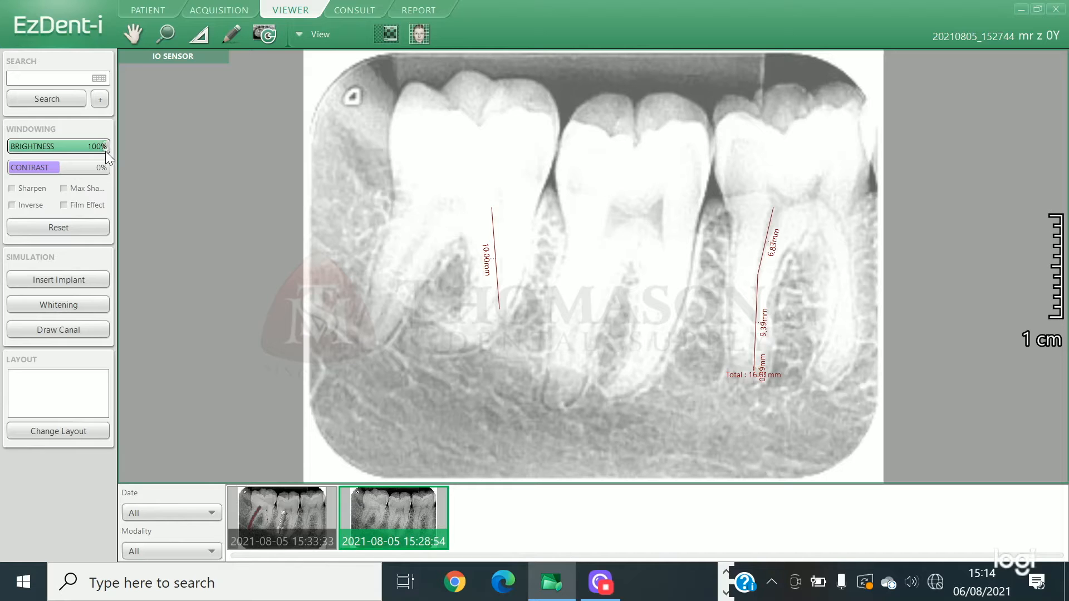
left_click(55, 144)
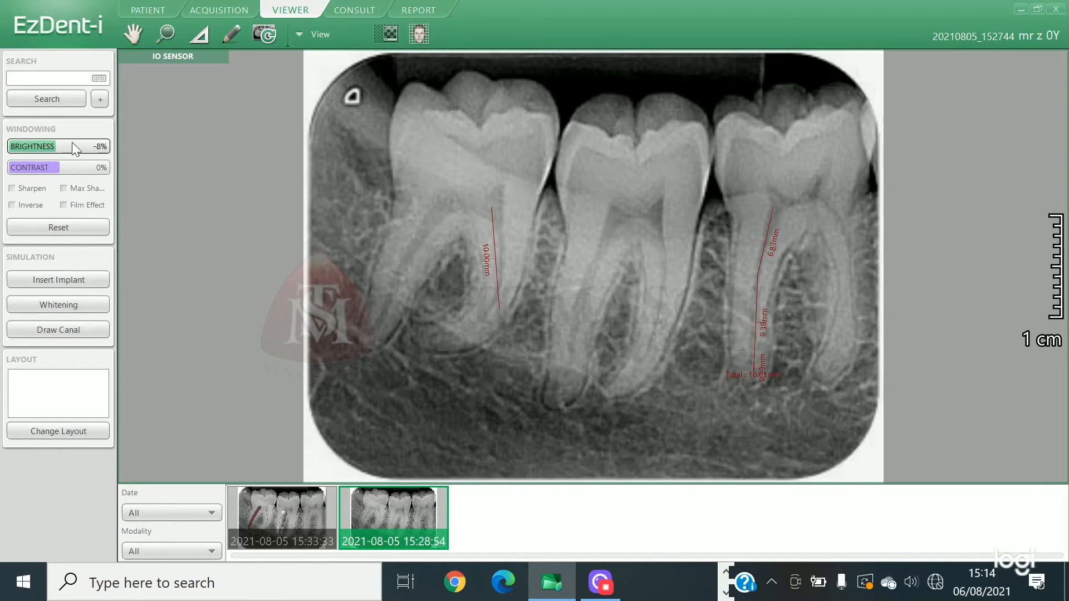
left_click(72, 144)
left_click_drag(56, 145, 46, 146)
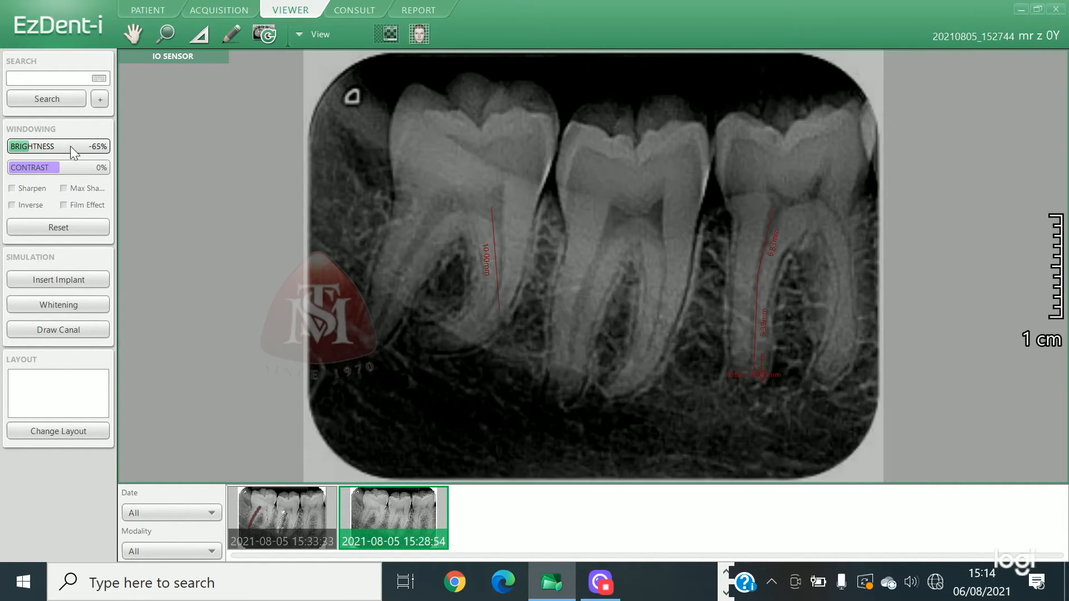
left_click(71, 146)
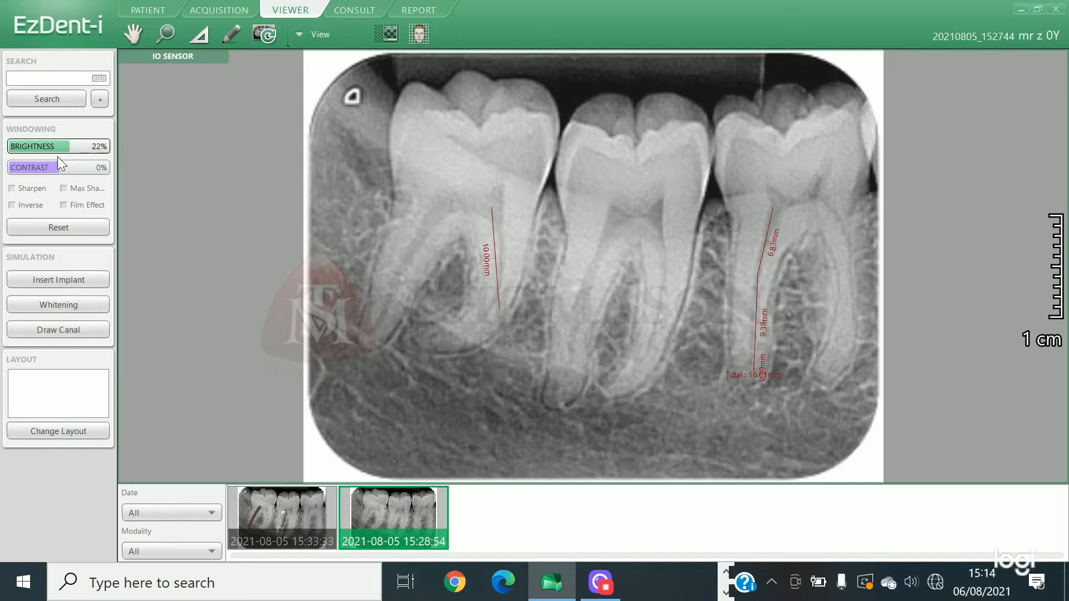
- Try contrast levels of 58%, 95% and -85% on the X-ray, ending at -8%
left_click(85, 166)
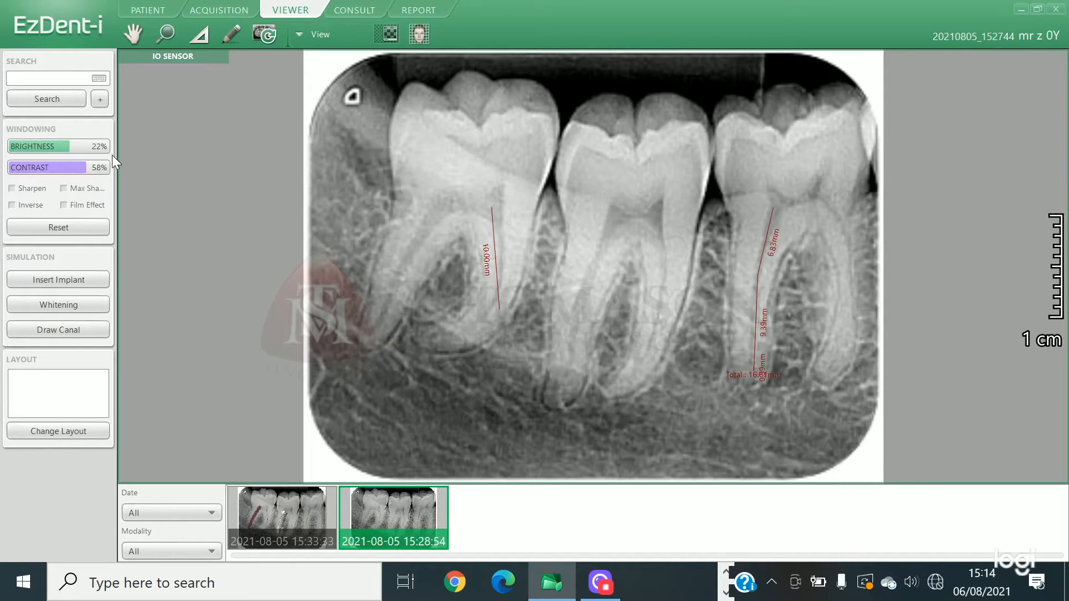
left_click(105, 167)
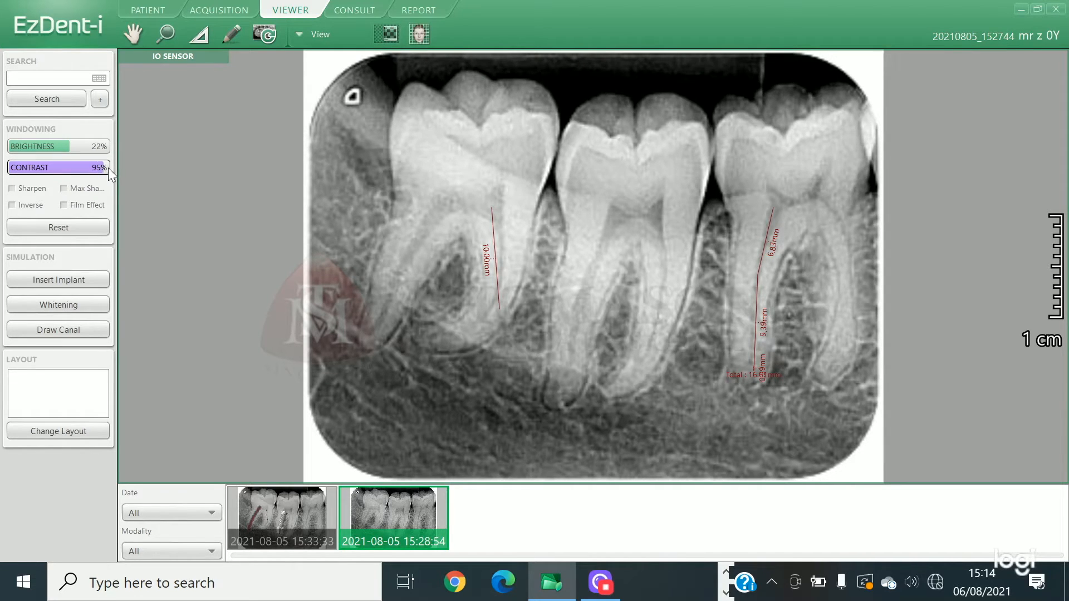
left_click(16, 169)
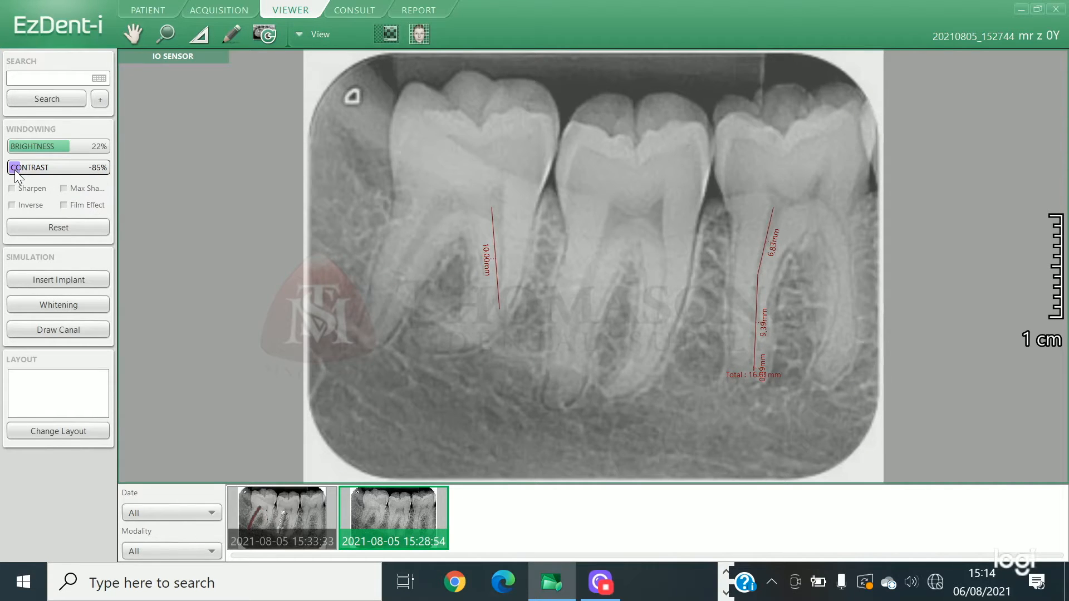
left_click(20, 167)
left_click(55, 168)
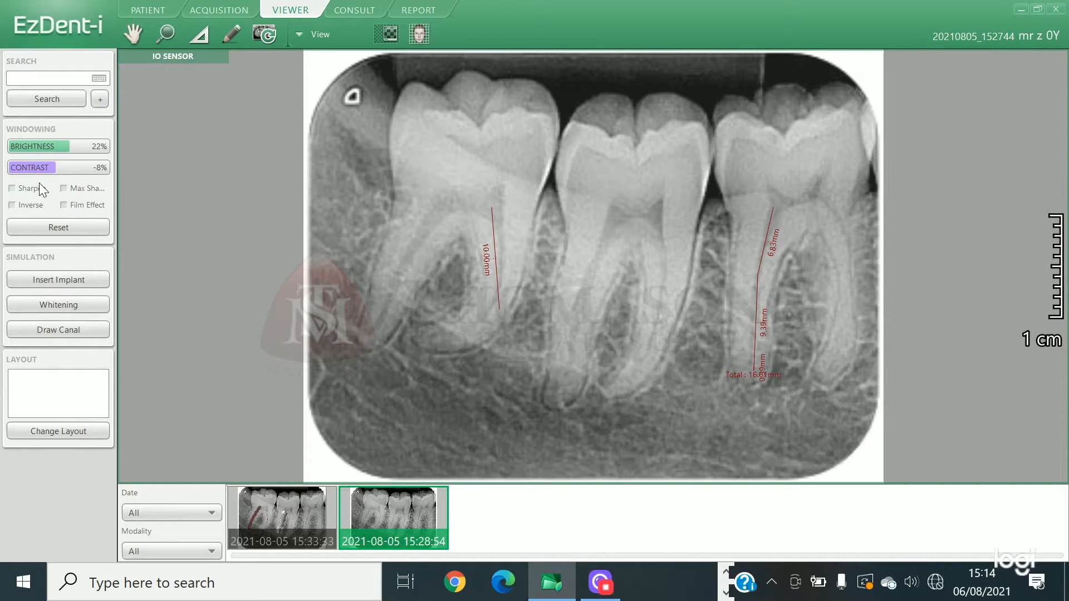
- Preview the Sharpen filter on the X-ray, switch it off and set the contrast to 11%
left_click(12, 188)
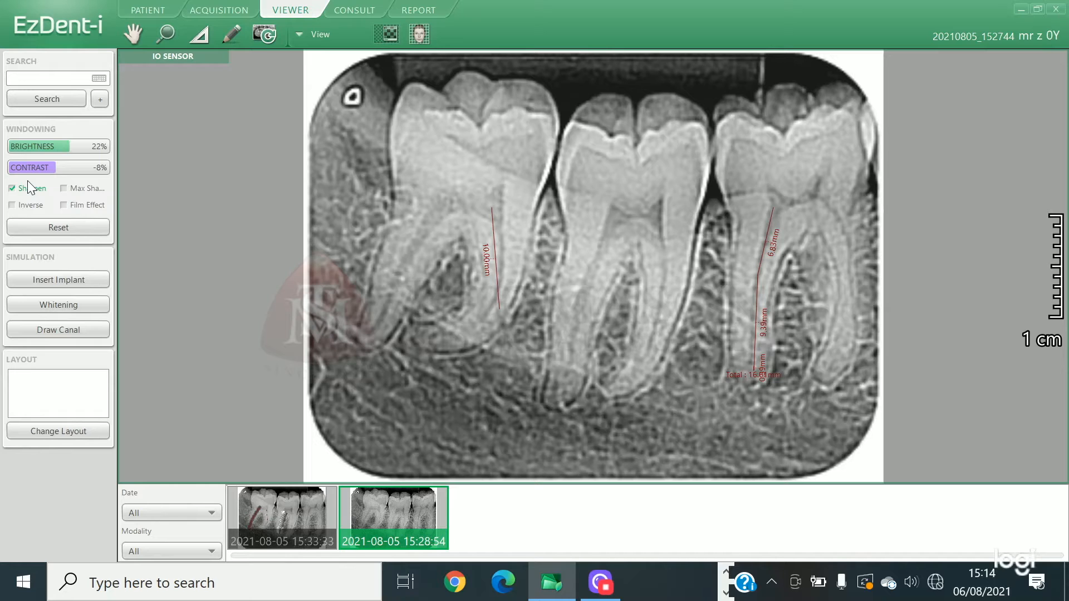
left_click(26, 189)
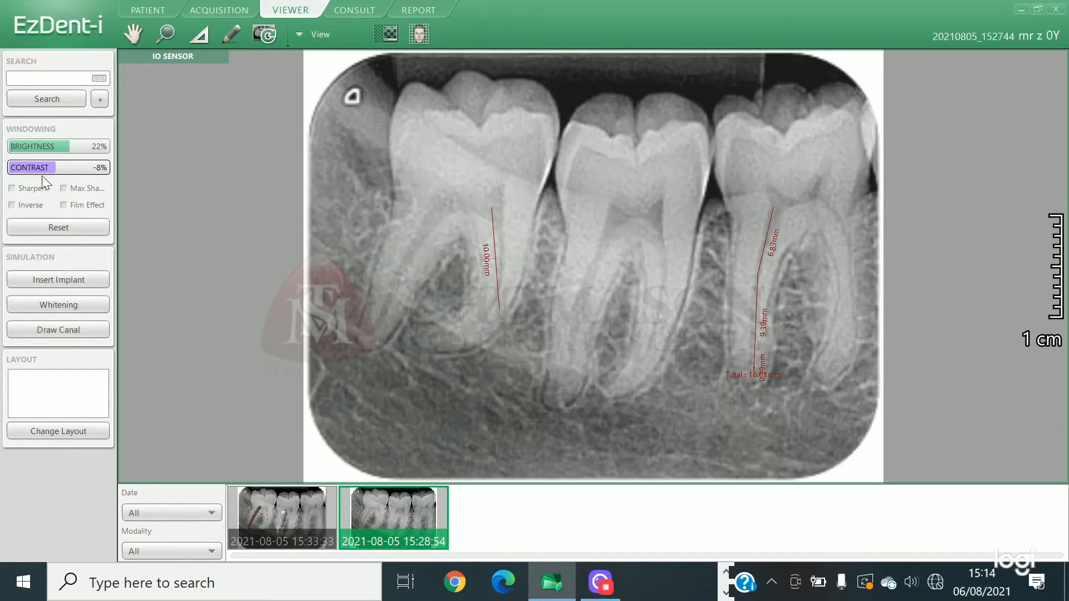
left_click(61, 167)
left_click_drag(68, 169, 69, 169)
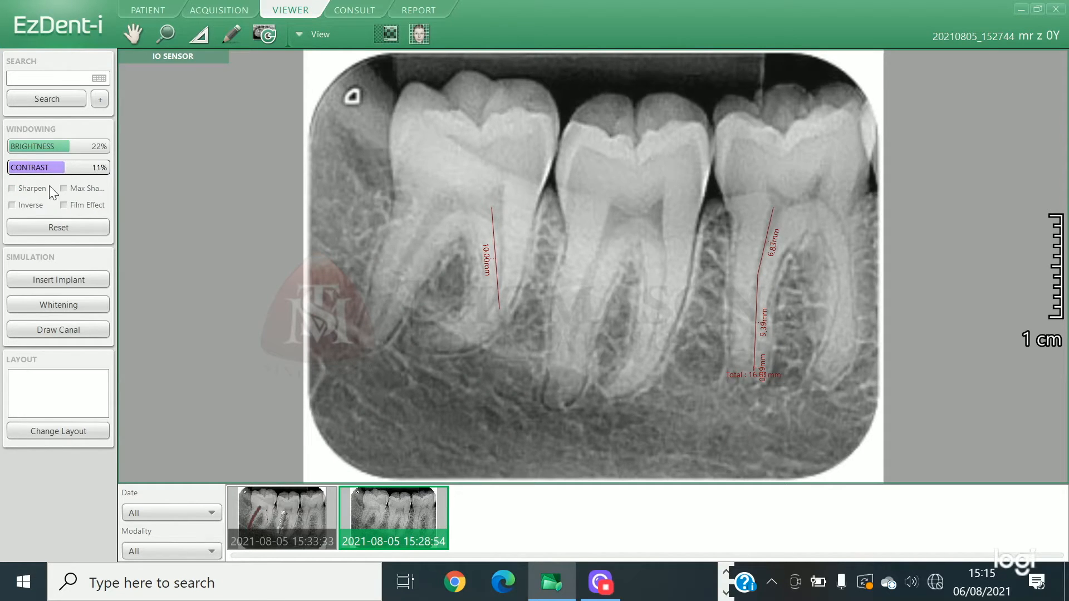
- Preview the Sharpen and Inverse filters on the X-ray one at a time, switching each off again
left_click(26, 190)
left_click(27, 185)
left_click(38, 204)
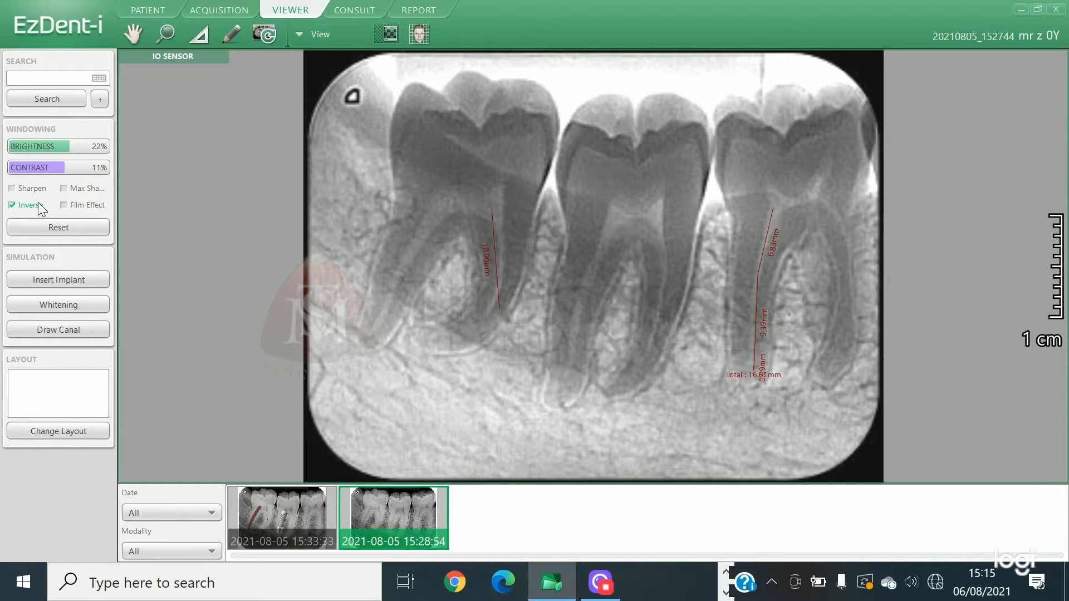
left_click(38, 203)
- Compare the Max Sharpen and Sharpen filters on the X-ray, leaving both switched off
left_click(94, 192)
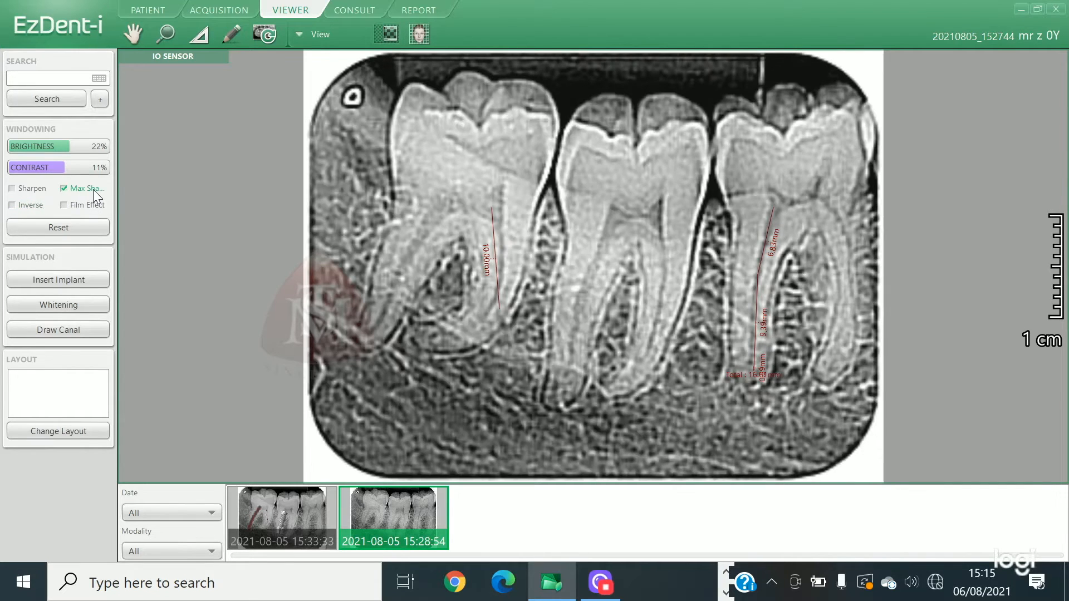
left_click(85, 192)
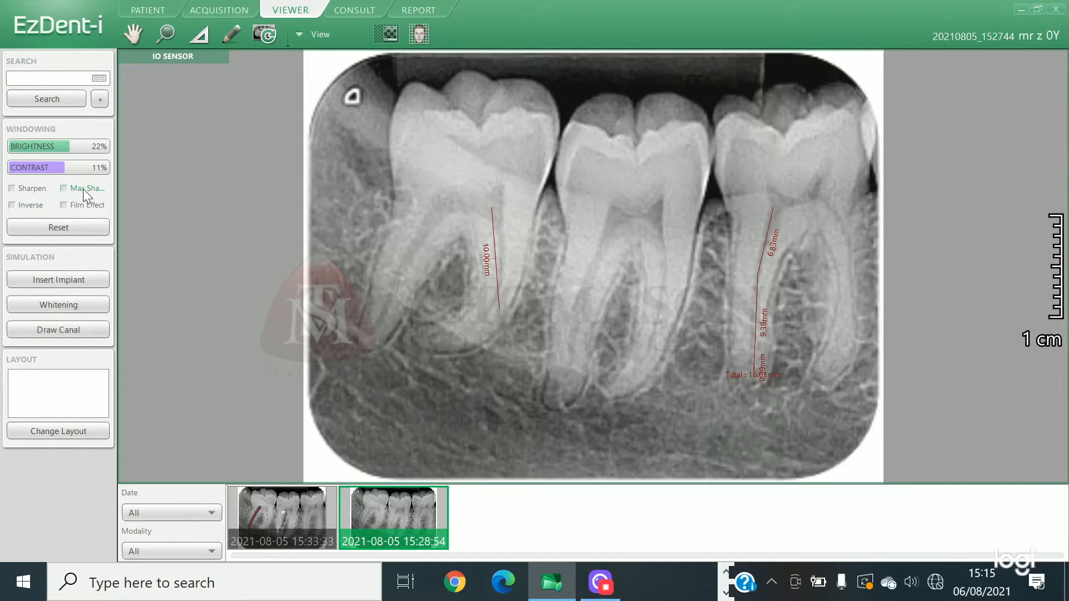
left_click(34, 189)
left_click(35, 188)
left_click(81, 188)
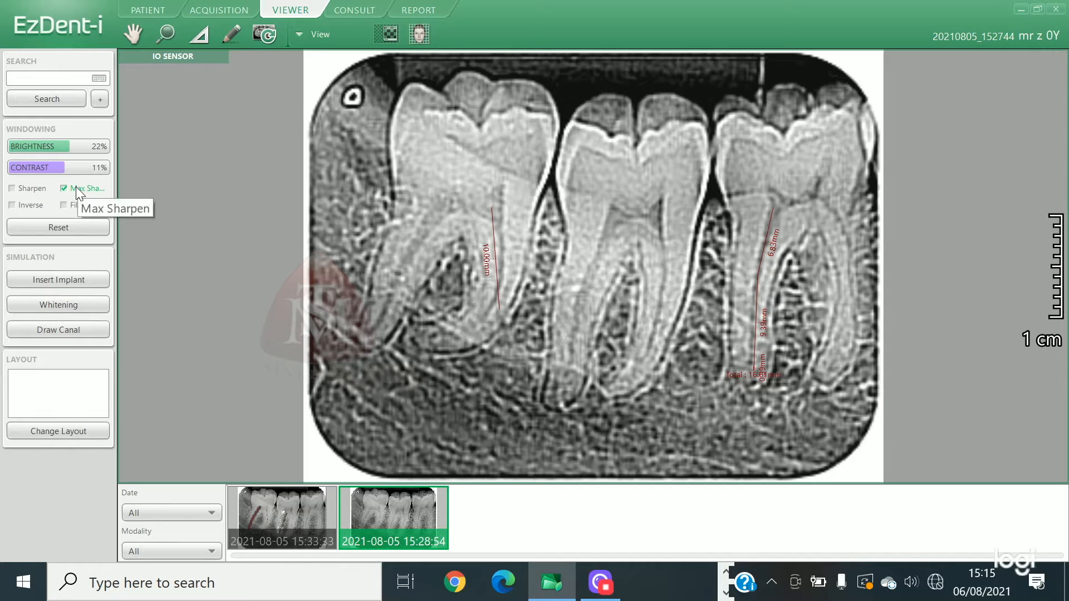
left_click(77, 189)
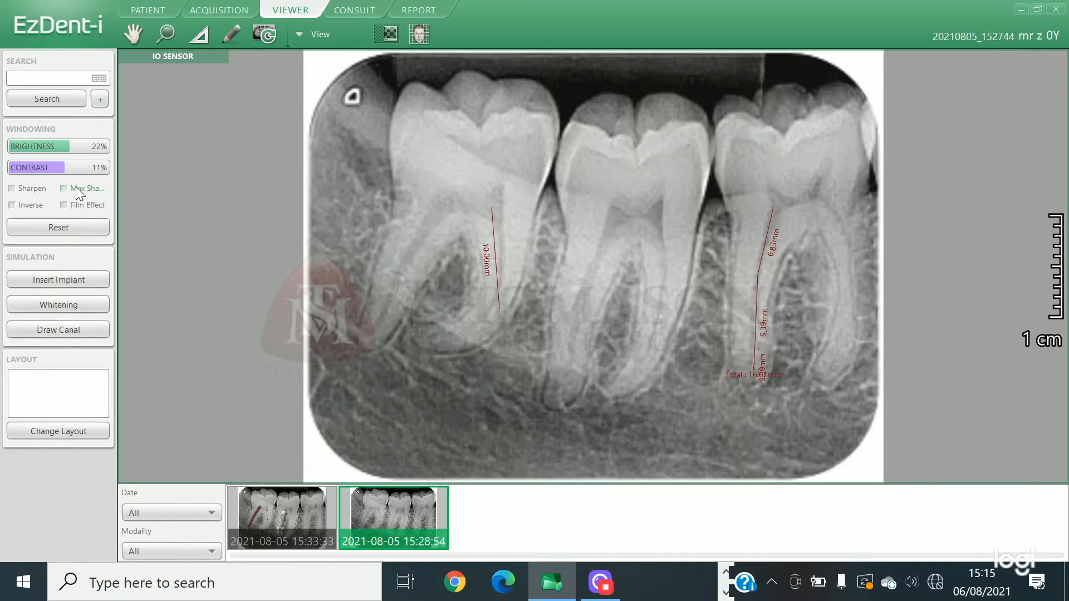
- Preview Film Effect alone, combine it with Max Sharpen on the X-ray, and set the contrast to 56%
left_click(99, 205)
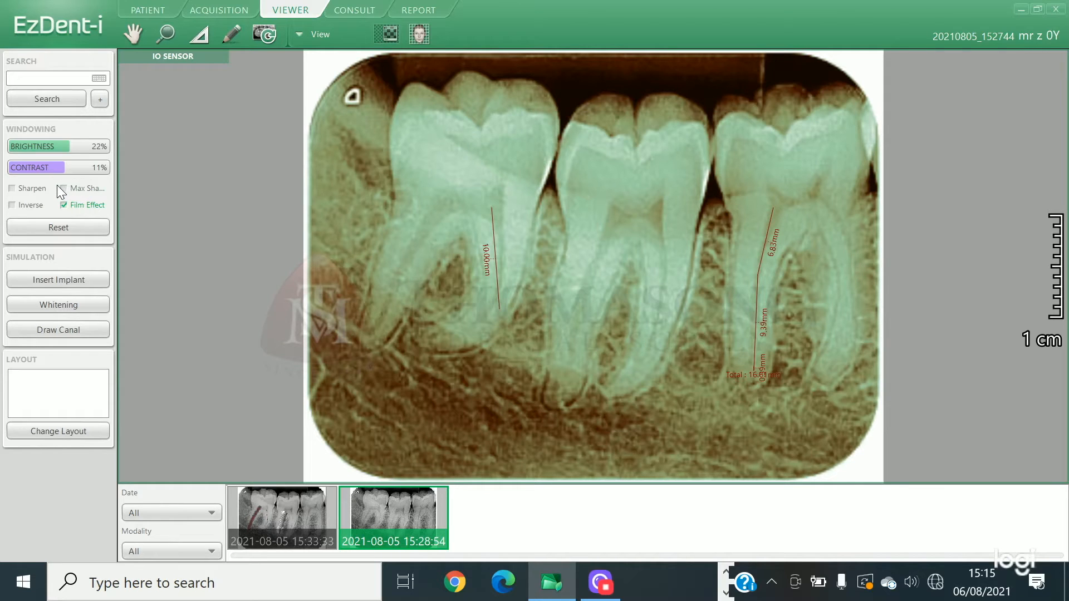
left_click(68, 211)
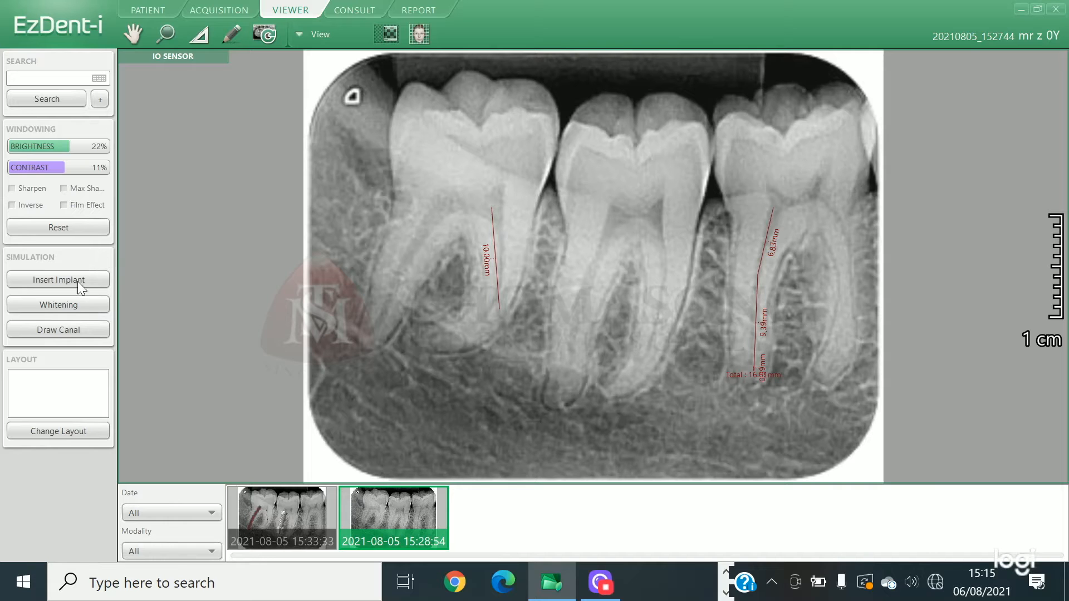
left_click(77, 189)
left_click(72, 212)
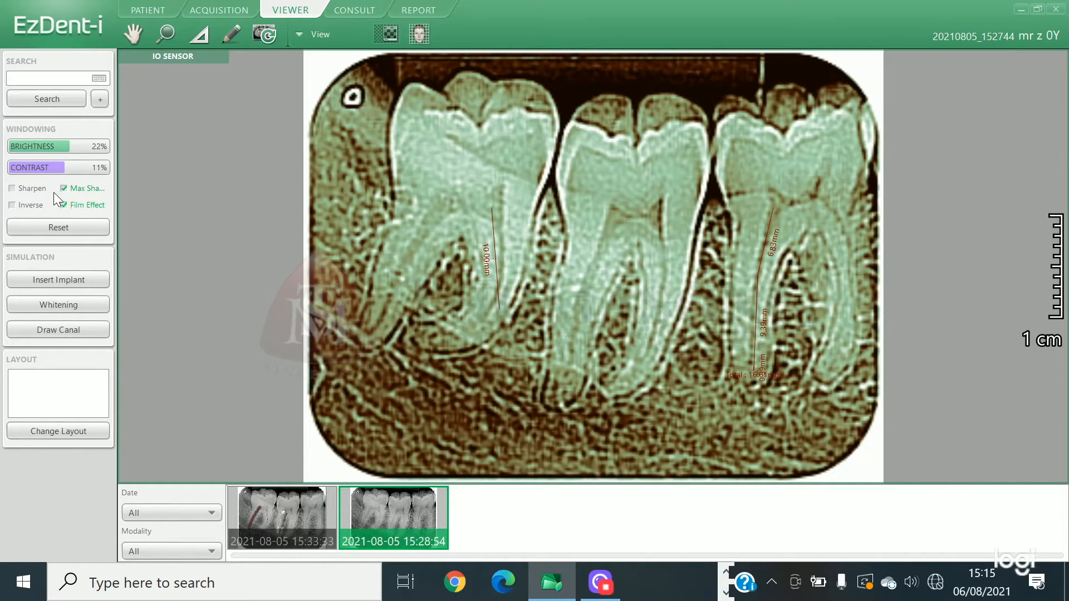
left_click(87, 167)
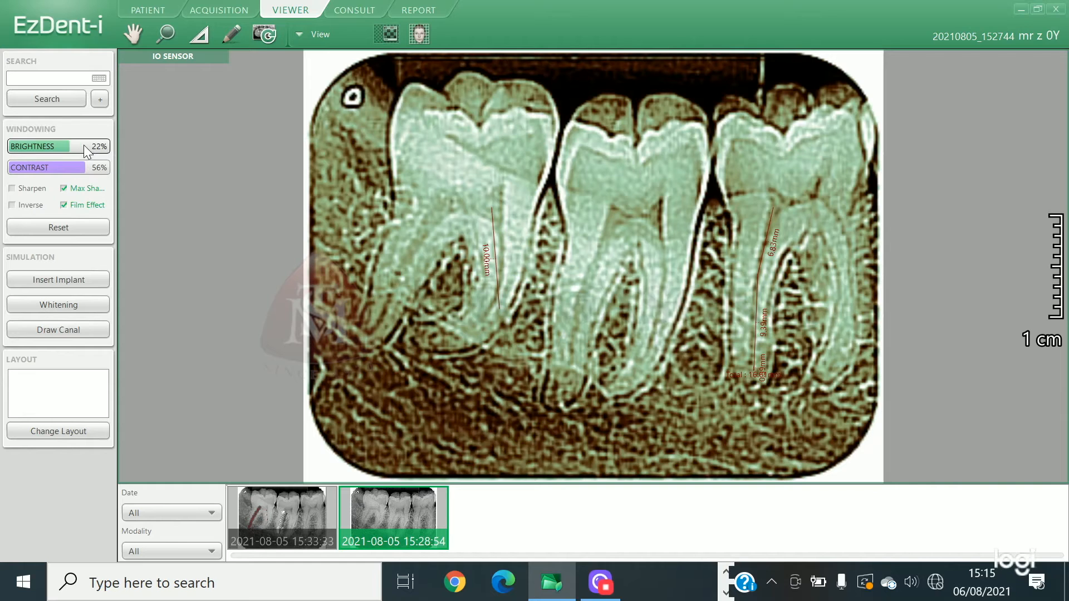
- Set the X-ray's brightness to 48%, and reset all windowing values and filters
left_click(84, 146)
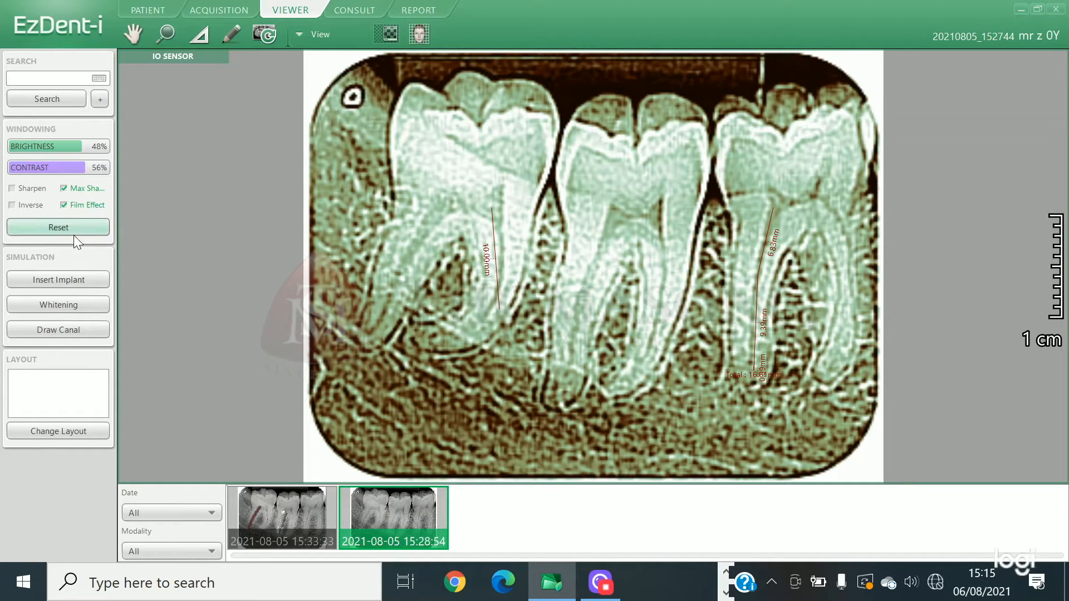
left_click(65, 223)
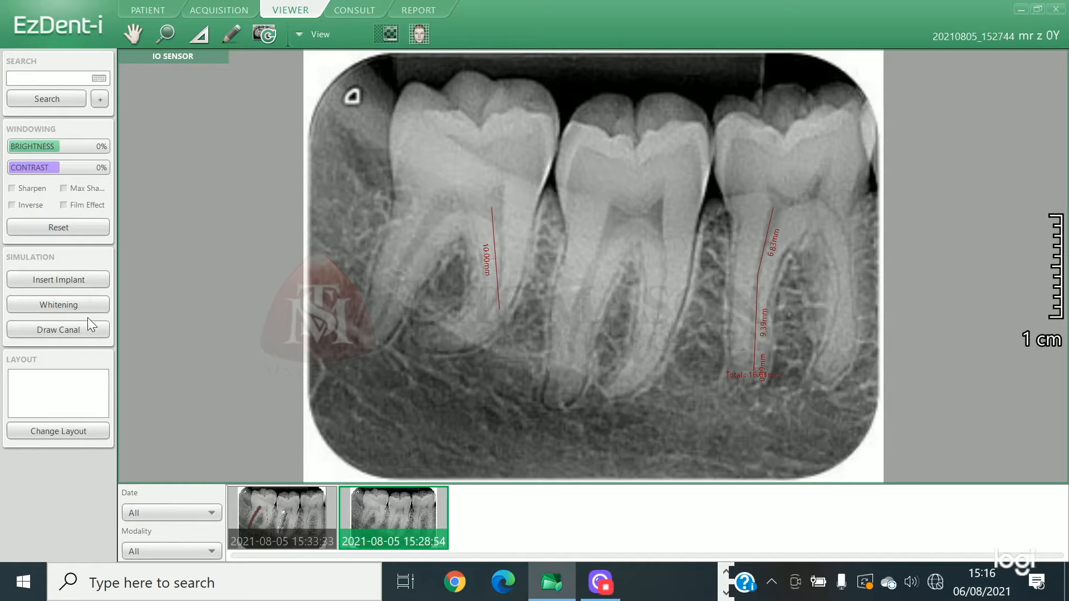
- Start an implant simulation for tooth 16, choosing Osstem as the company and TS III SA Fixture as the line-up
left_click(90, 276)
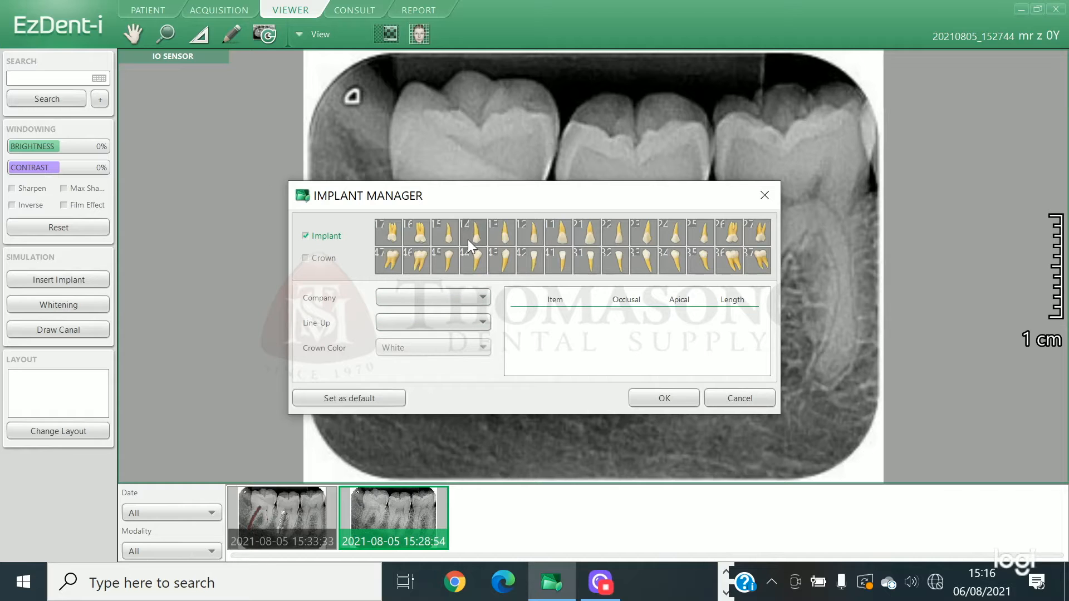
left_click(416, 232)
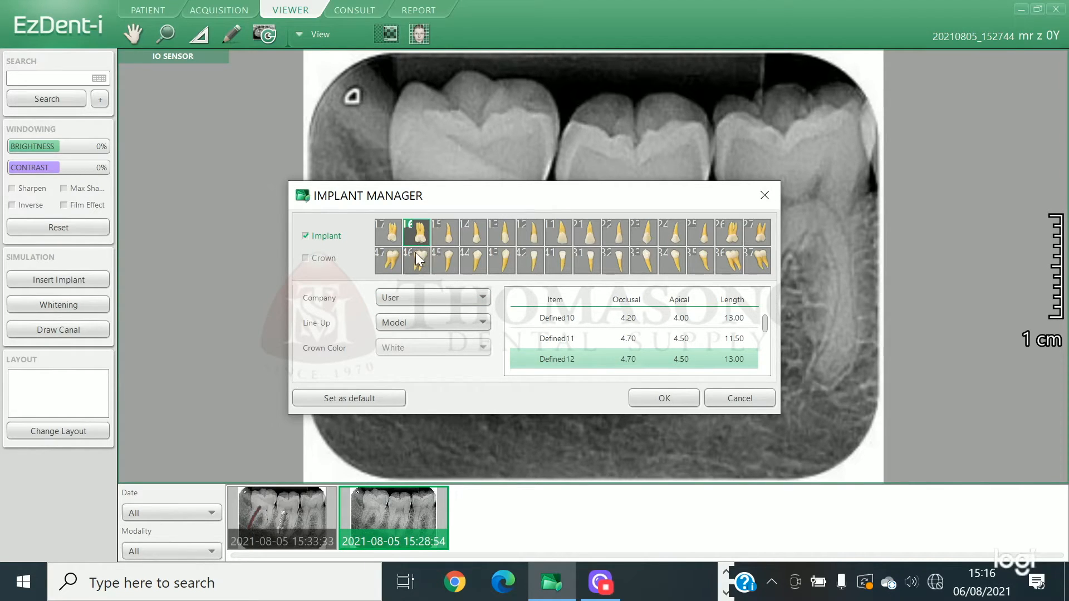
left_click(436, 296)
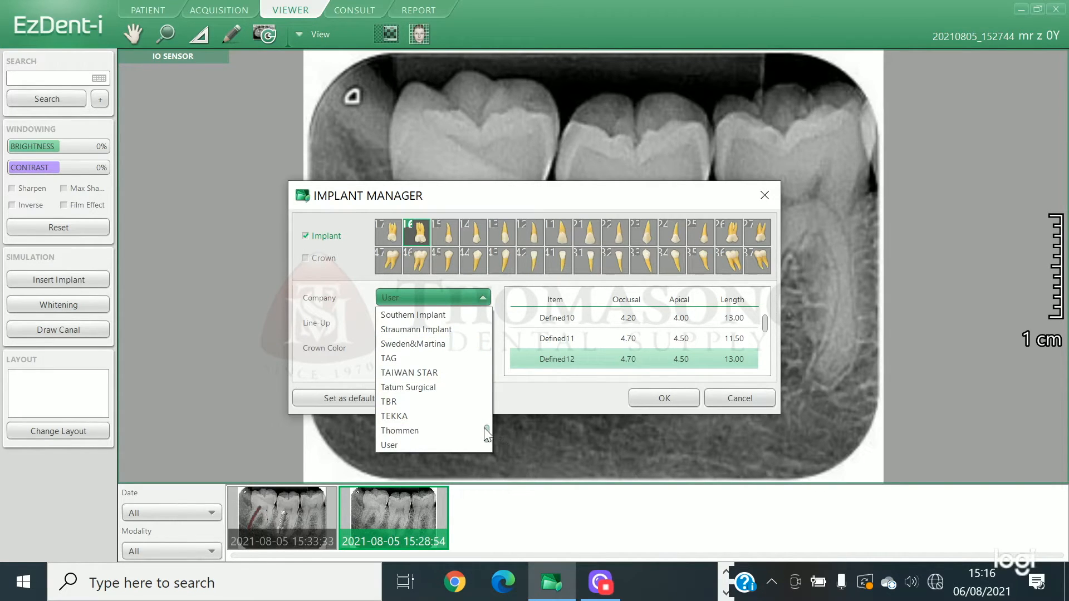
mouse_move(483, 425)
left_mouse_down()
mouse_move(479, 396)
mouse_move(479, 405)
left_mouse_up()
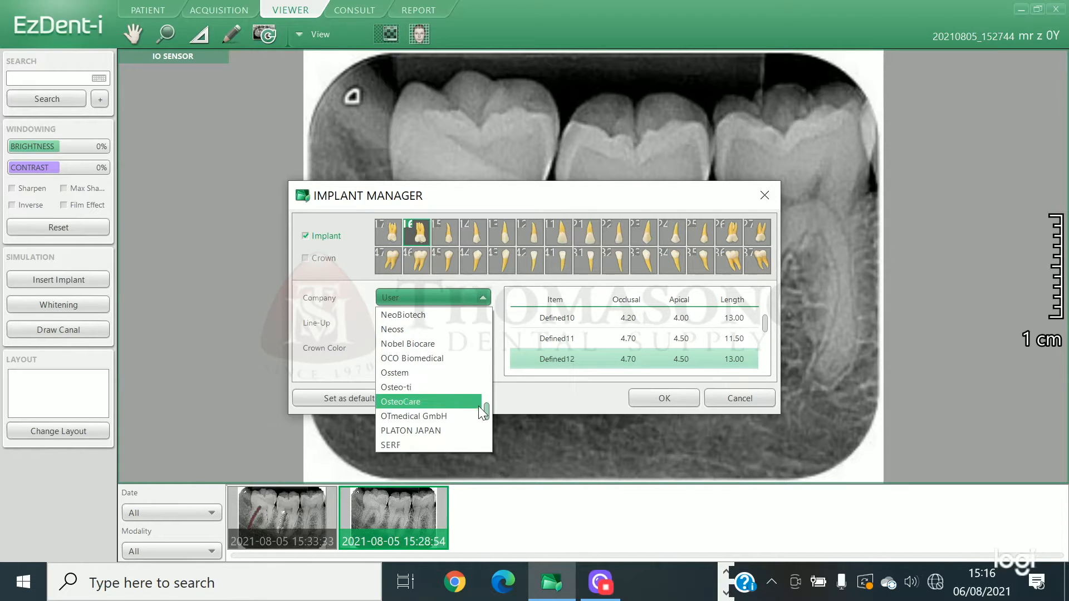
left_click(462, 373)
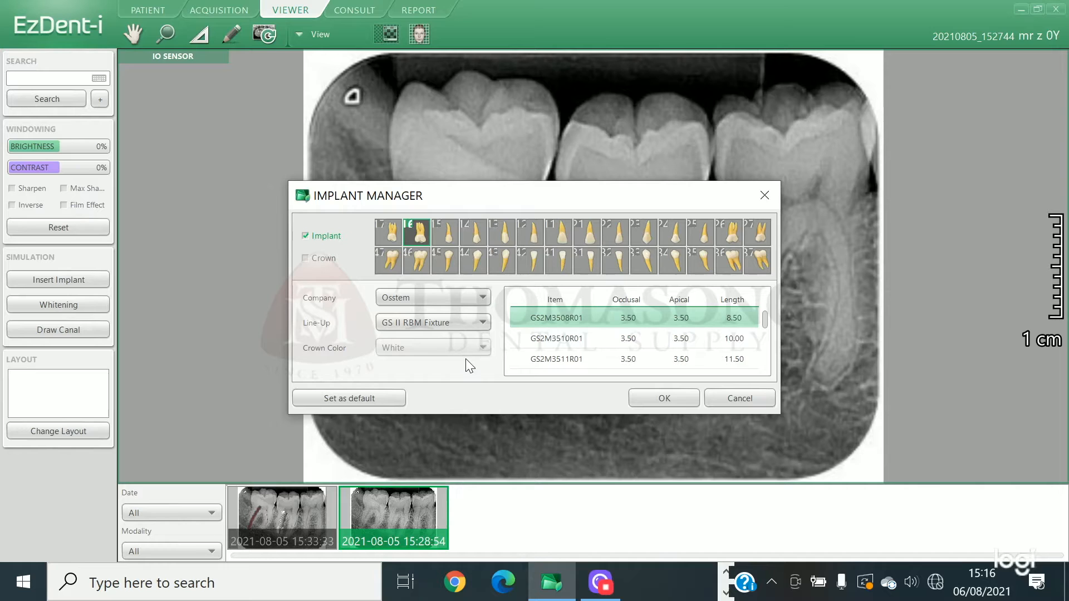
left_click(464, 320)
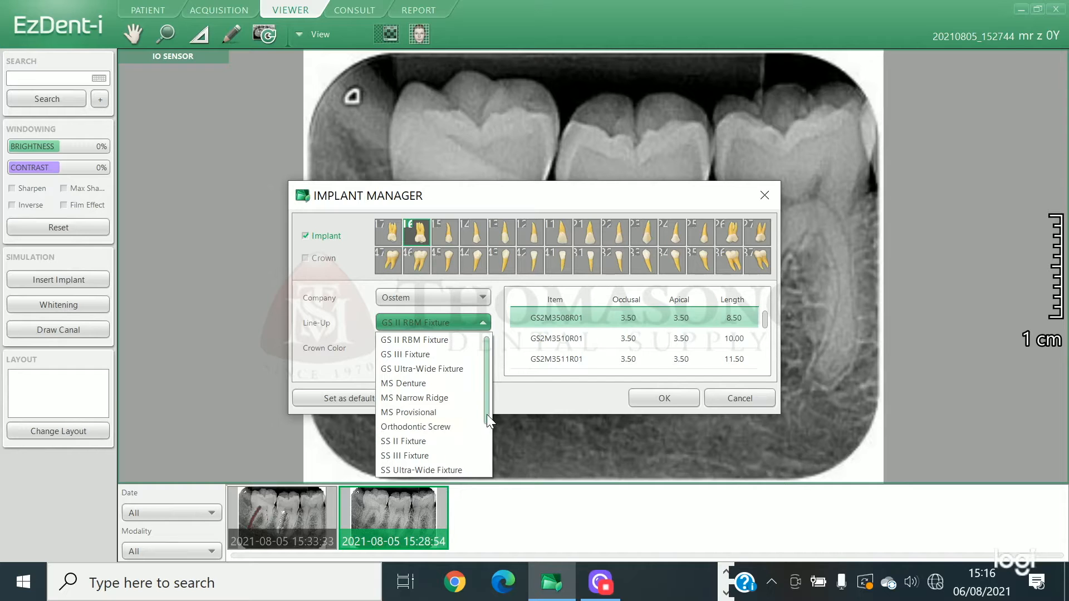
left_click_drag(487, 414, 484, 440)
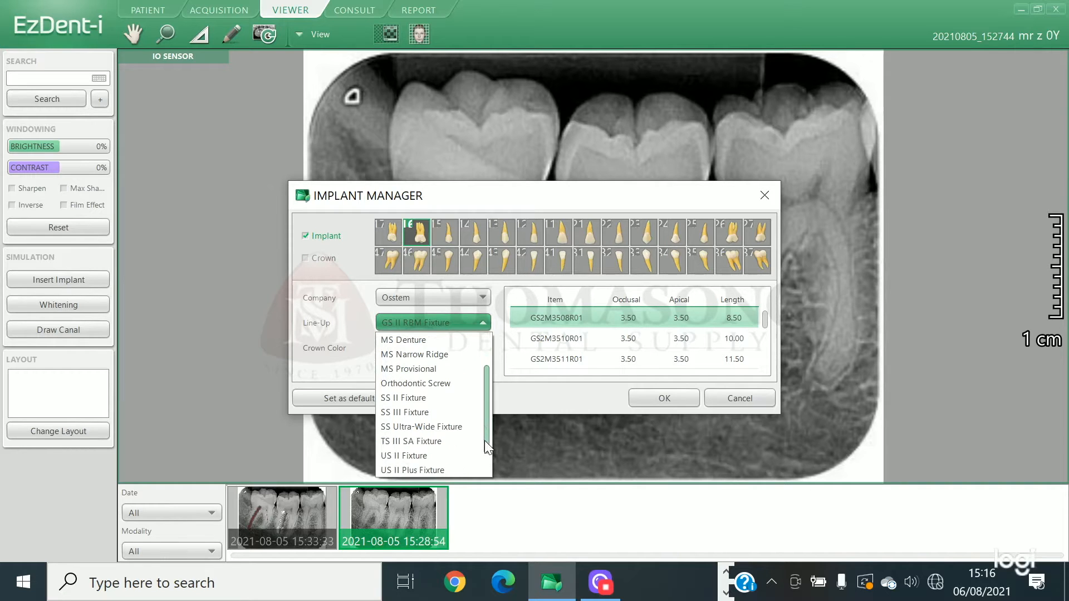
left_click(456, 442)
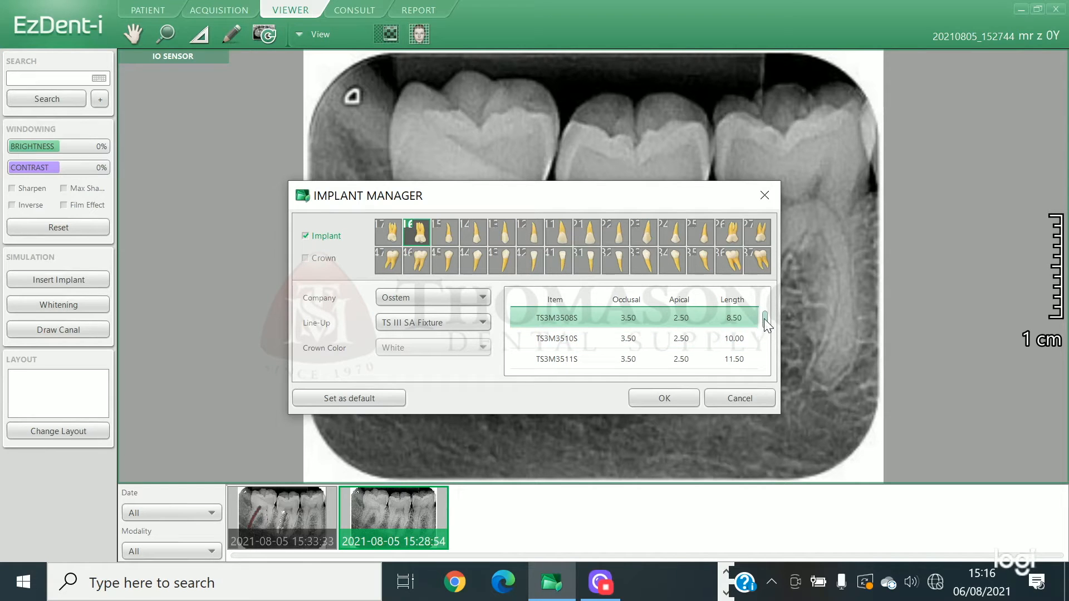
- Choose the TS3S4508S implant, 4.50 mm occlusal and 8.50 mm long, and insert it on the X-ray
left_click_drag(764, 319, 747, 355)
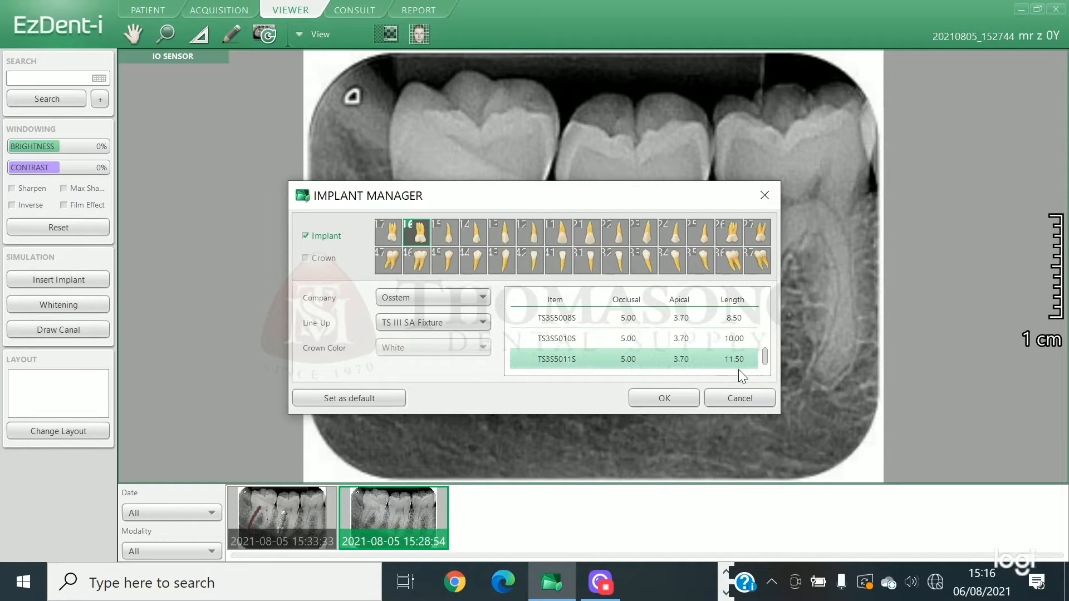
left_click_drag(767, 353, 764, 338)
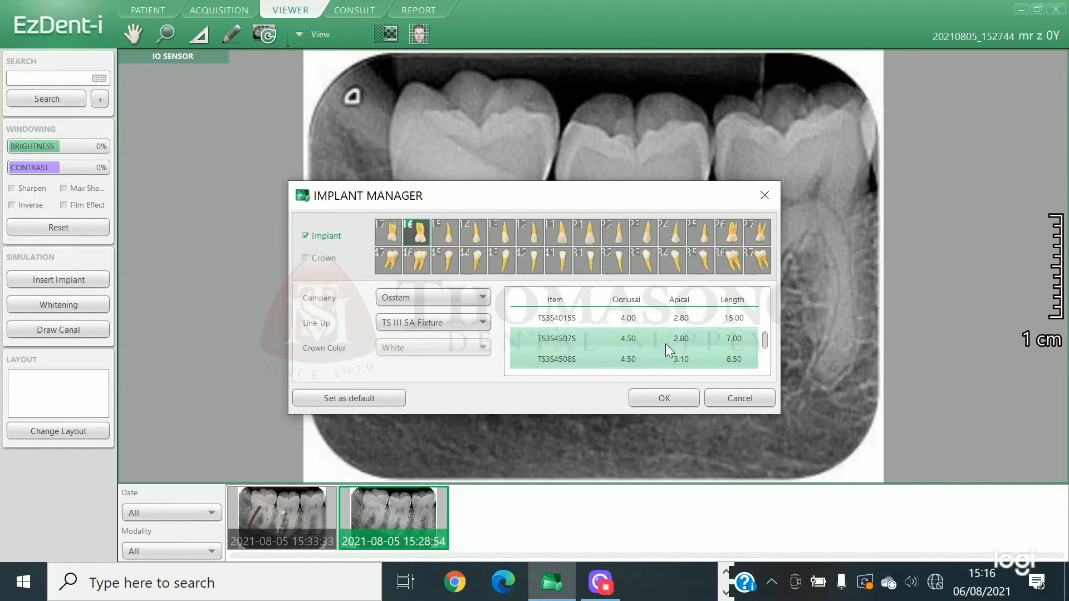
left_click(651, 400)
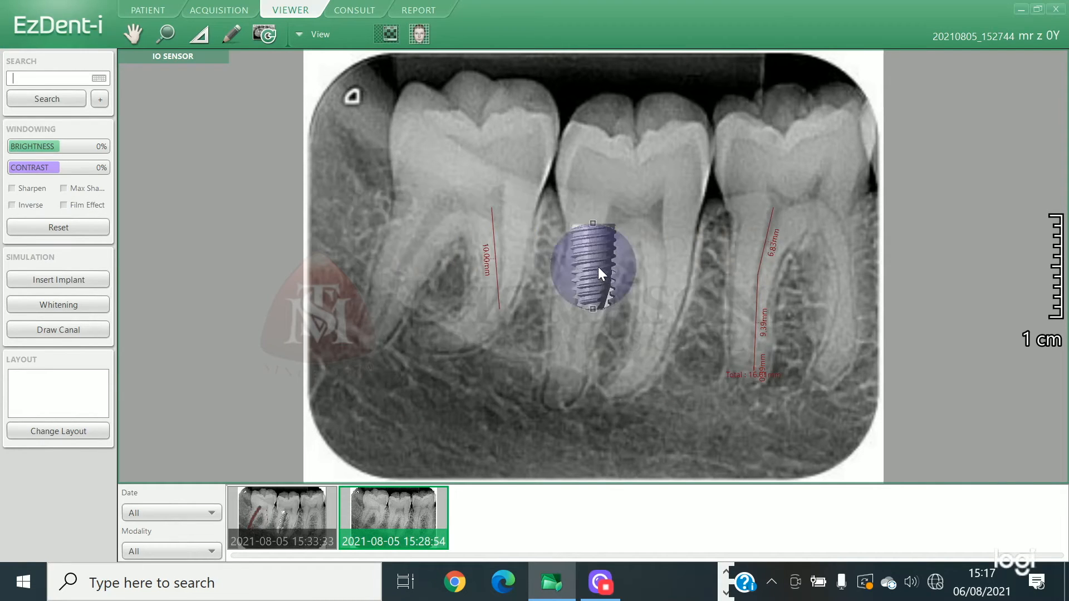
- Reposition the implant on the middle molar, tilt it and raise it towards the crown
mouse_move(597, 267)
left_mouse_down()
mouse_move(556, 312)
mouse_move(532, 318)
mouse_move(539, 290)
mouse_move(598, 256)
mouse_move(586, 267)
mouse_move(593, 249)
left_mouse_up()
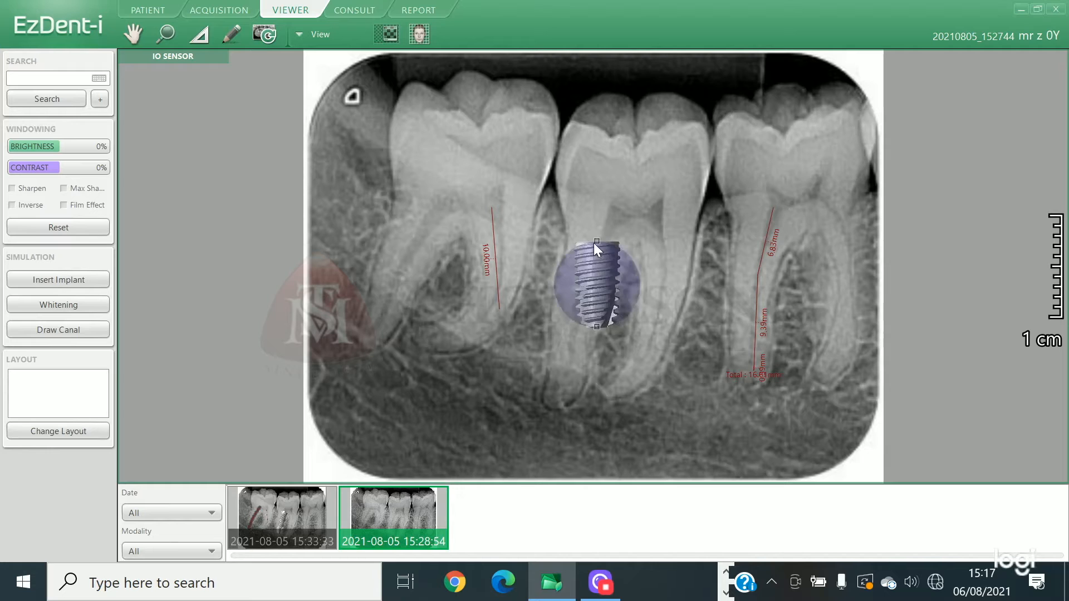
left_click_drag(595, 243, 602, 256)
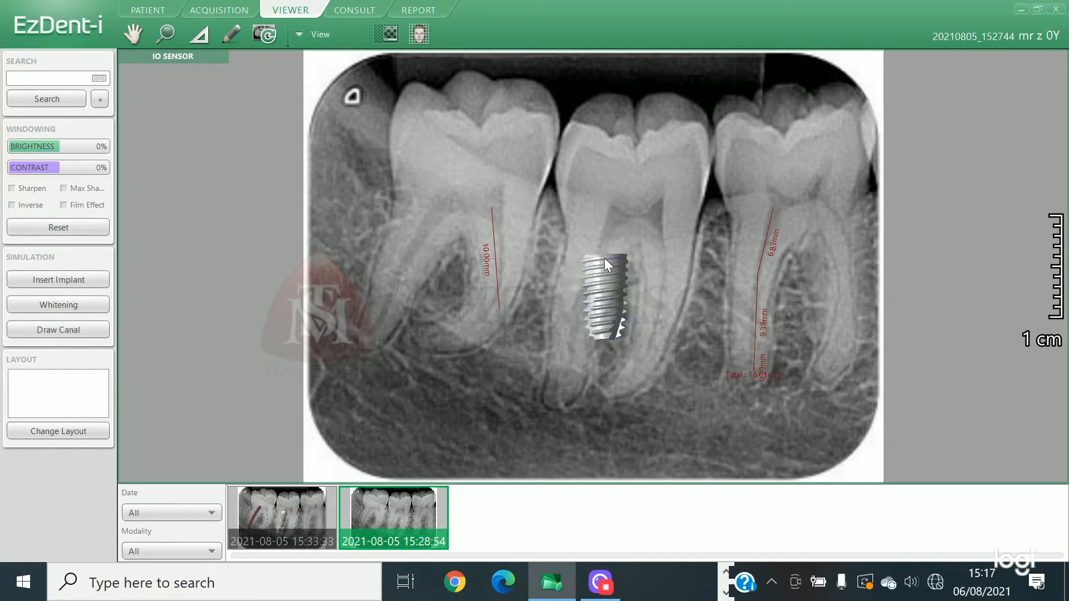
mouse_move(604, 251)
left_mouse_down()
mouse_move(633, 263)
mouse_move(610, 251)
mouse_move(616, 259)
left_mouse_up()
left_click_drag(593, 299, 596, 256)
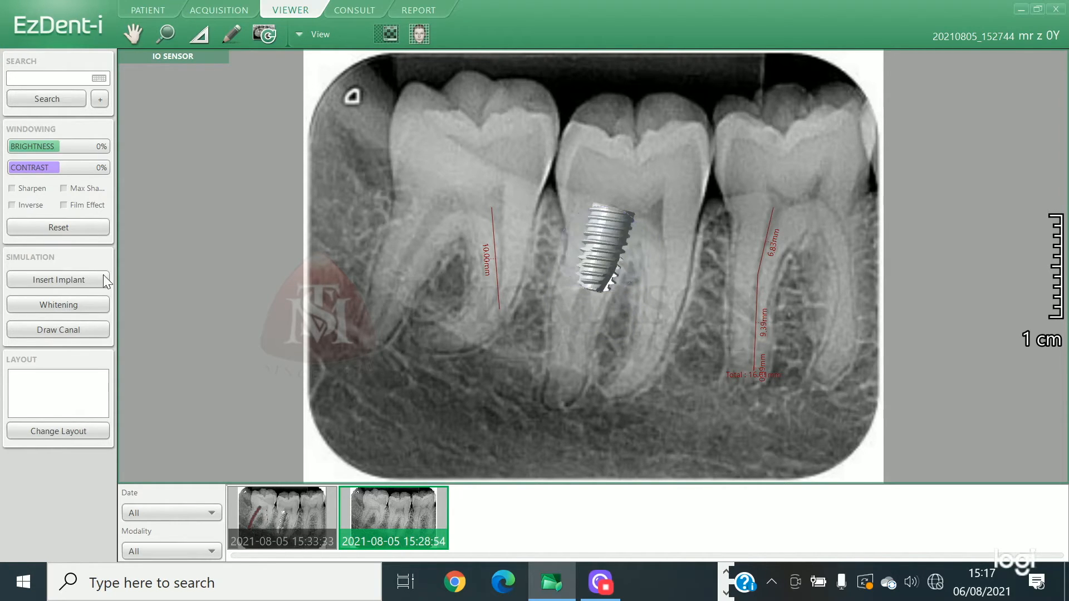
- Browse the implant company list in the Implant Manager and cancel without adding another implant
left_click(62, 281)
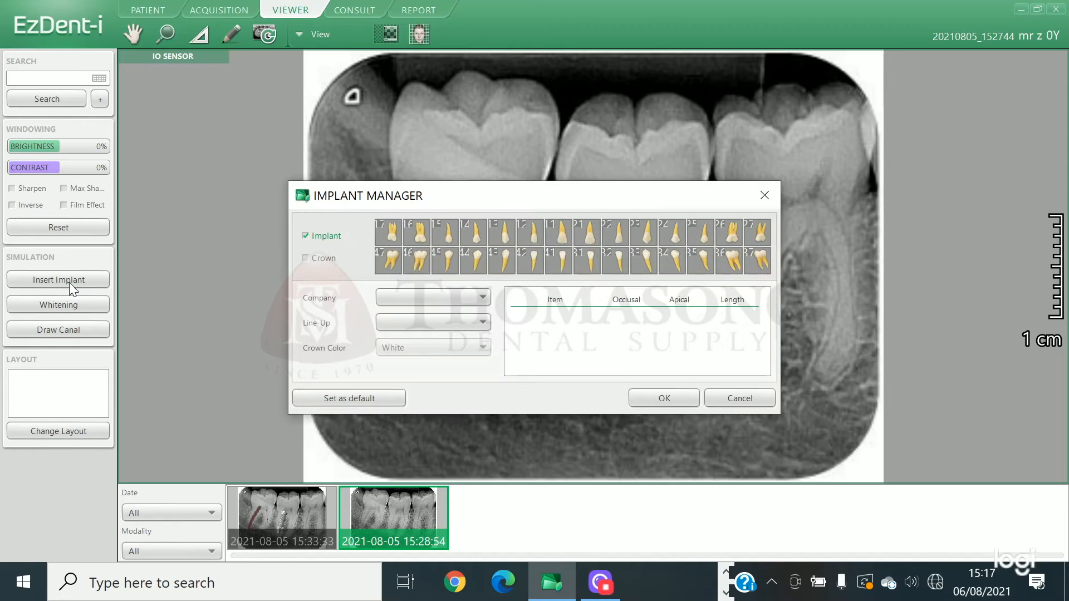
left_click(462, 299)
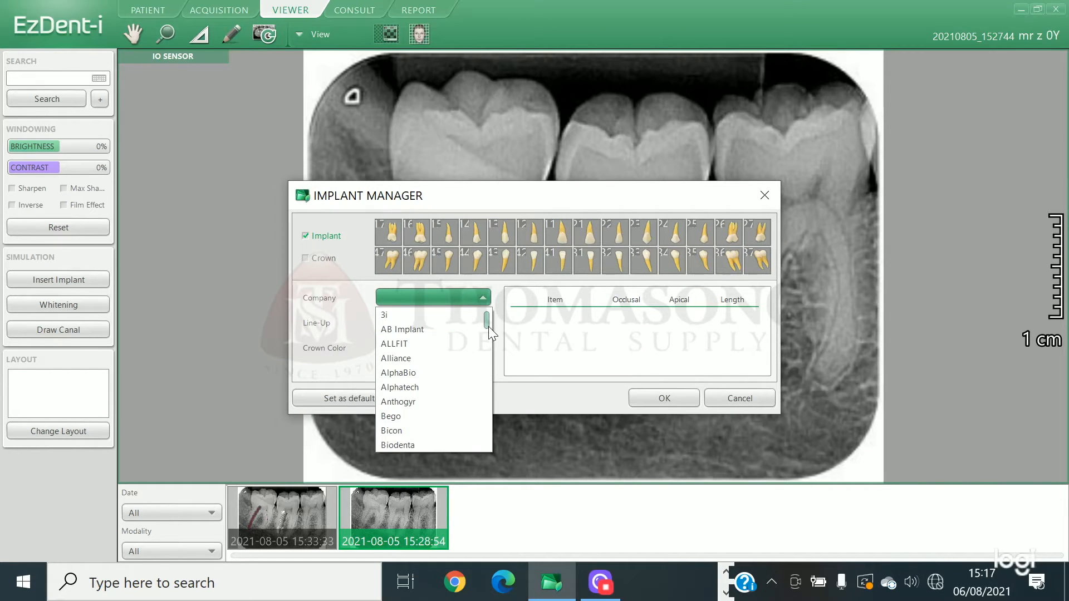
left_click_drag(489, 326, 480, 407)
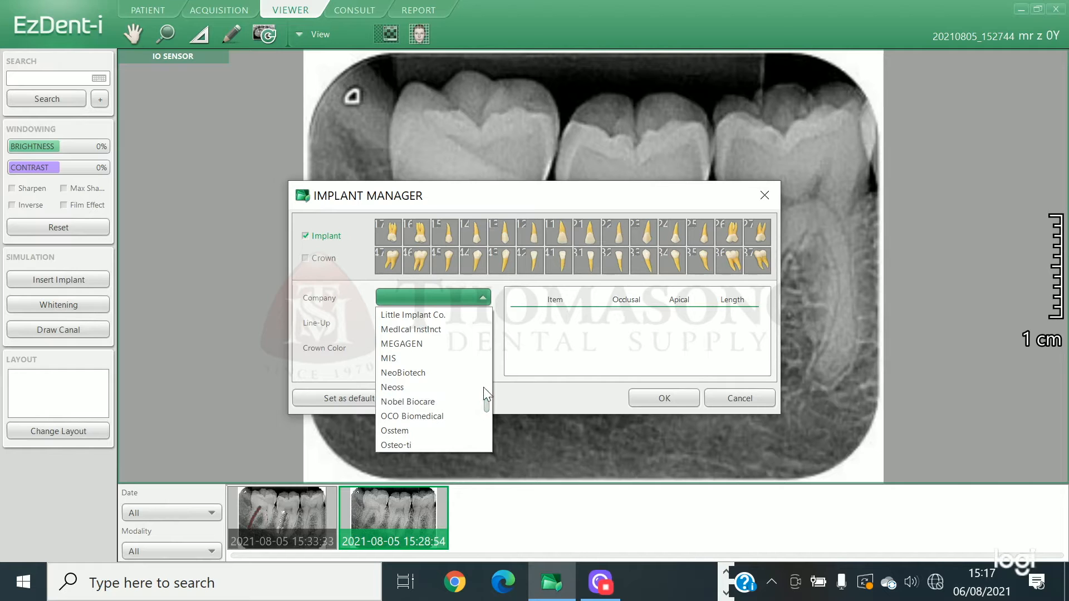
left_click(594, 359)
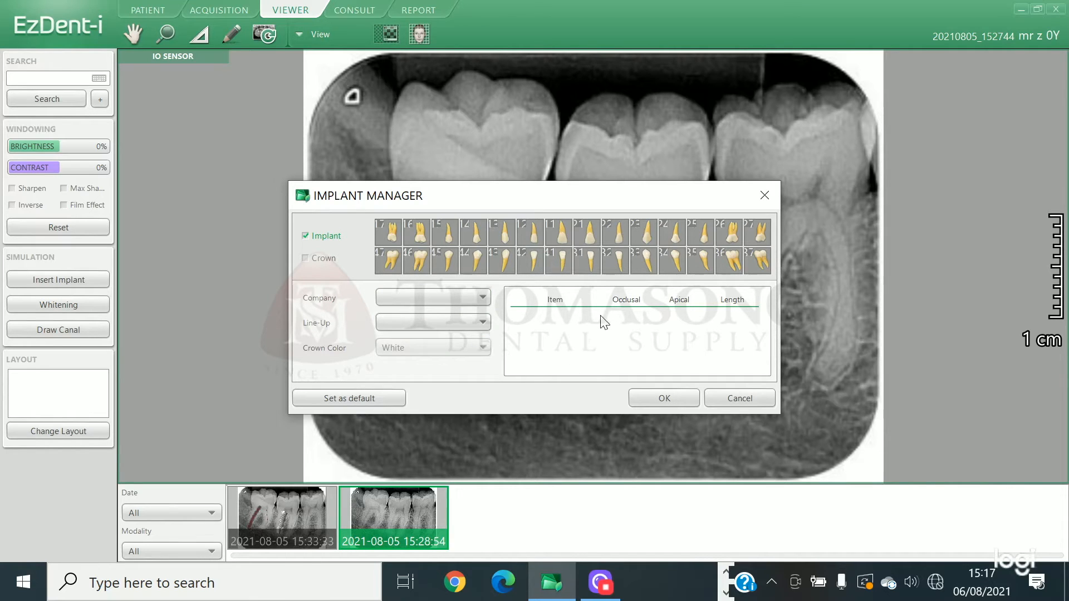
left_click(752, 397)
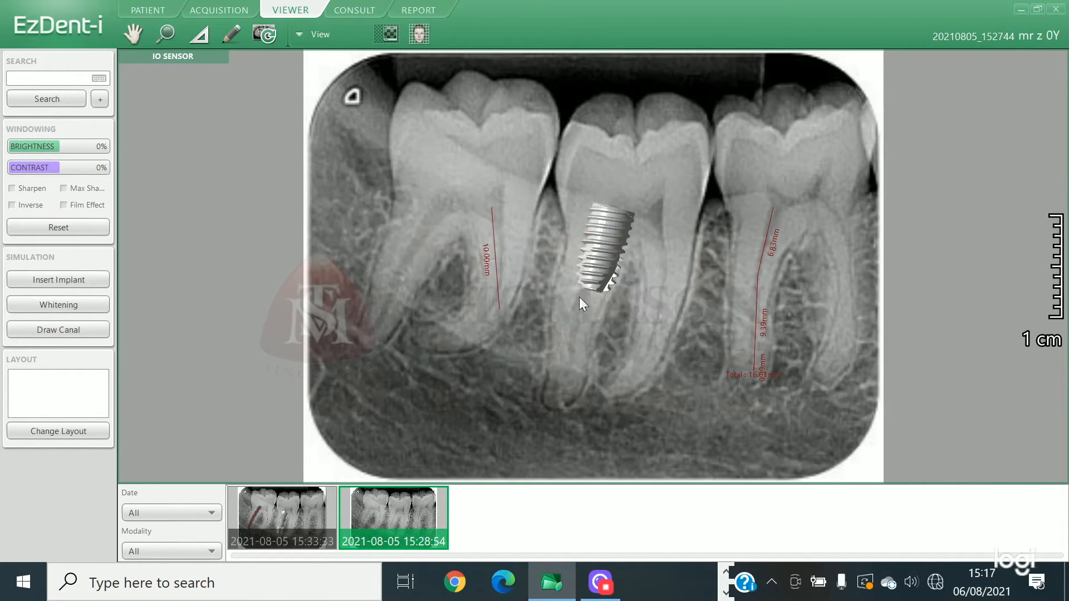
- View the implant's context options, then move the implant down onto the left root of the middle molar
left_click(581, 235)
right_click(597, 244)
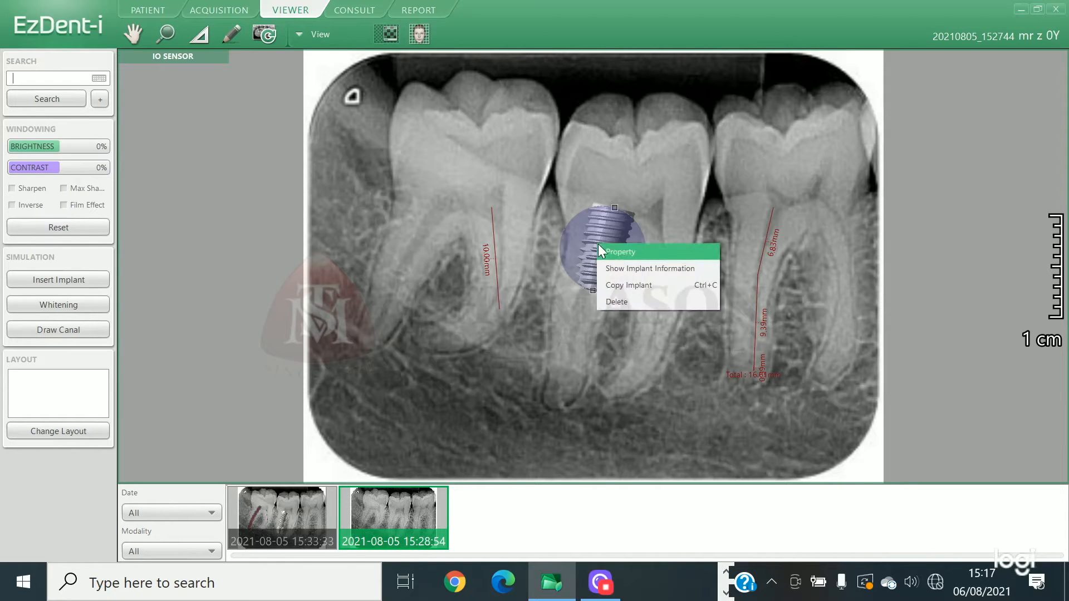
left_click(541, 280)
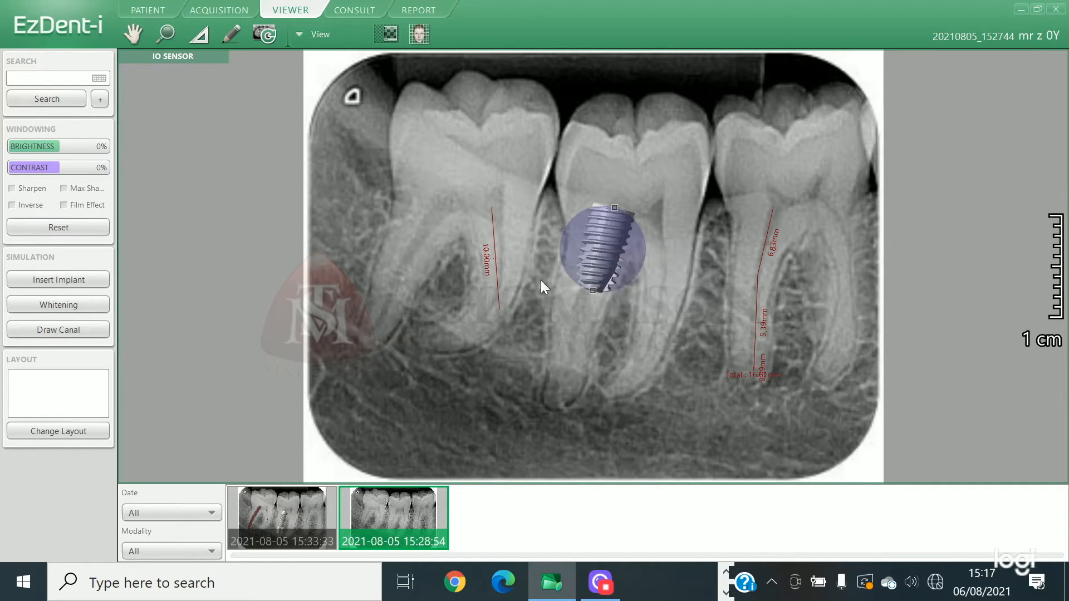
left_click_drag(591, 253, 569, 284)
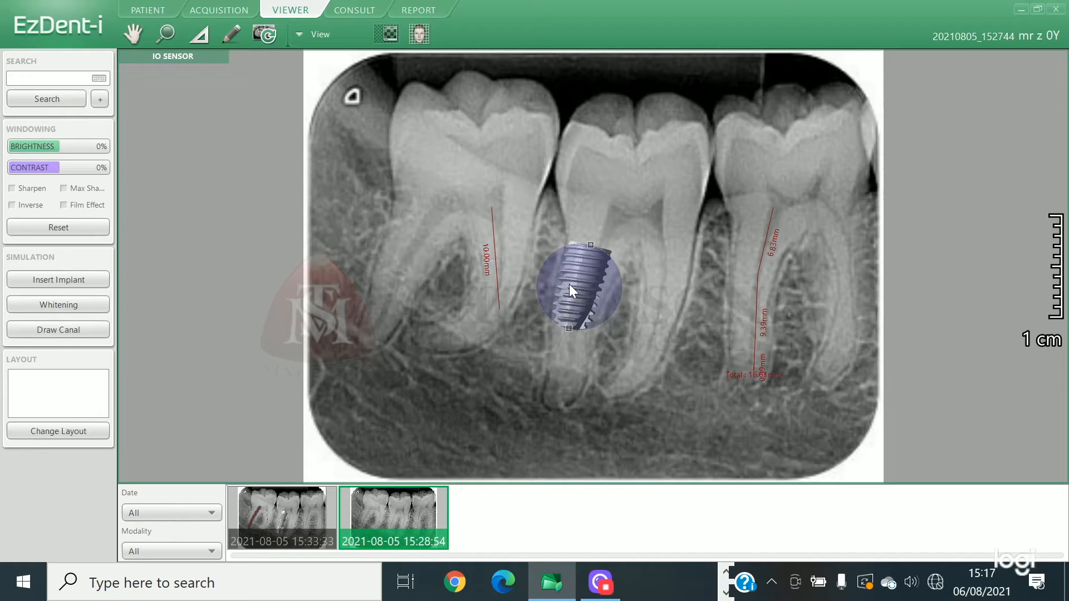
left_click(538, 277)
- Try to run the Whitening simulation on the X-ray
left_click(86, 301)
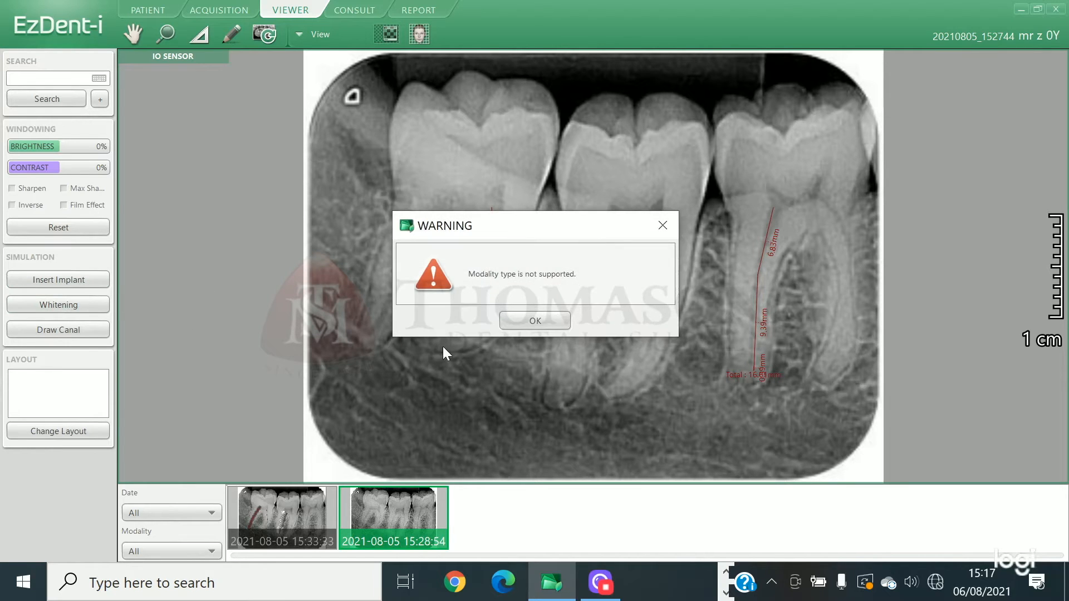
left_click(513, 321)
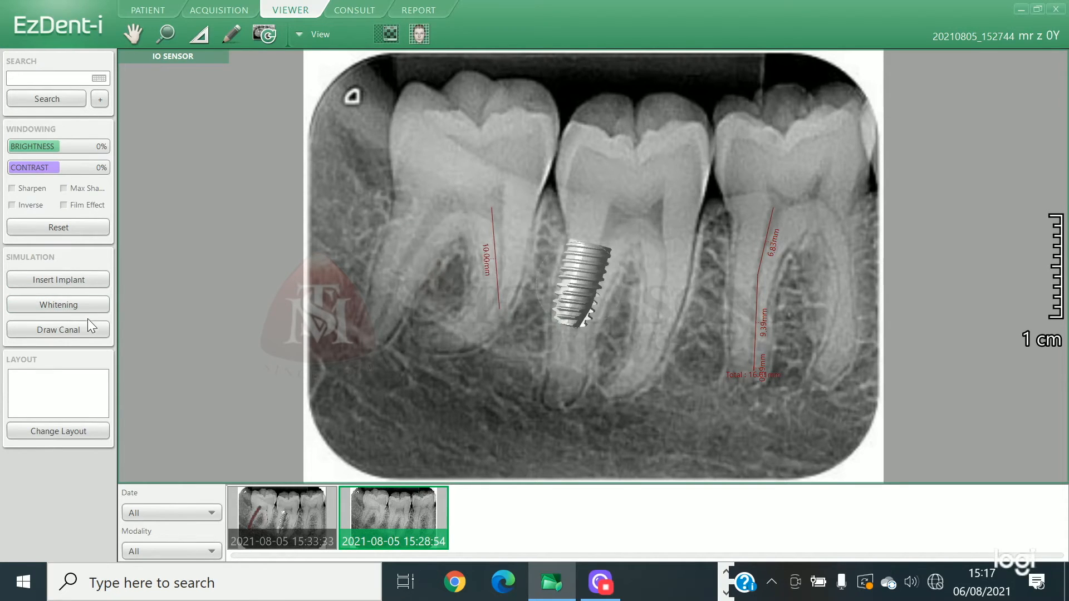
- Draw a canal along the left root of the leftmost molar, from the pulp chamber to the root tip
left_click(86, 333)
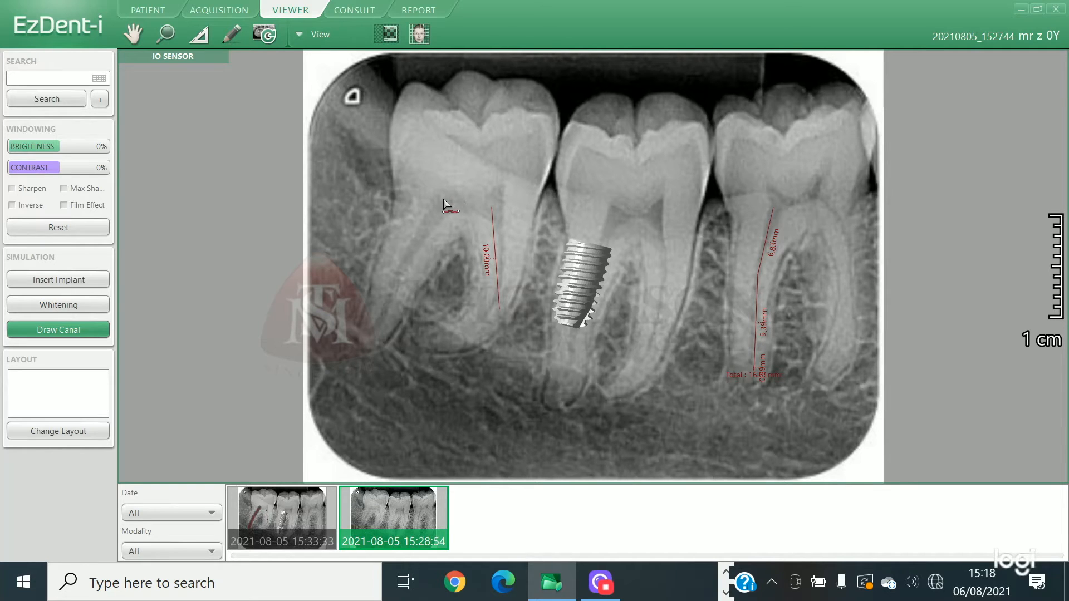
left_click(413, 250)
double_click(386, 307)
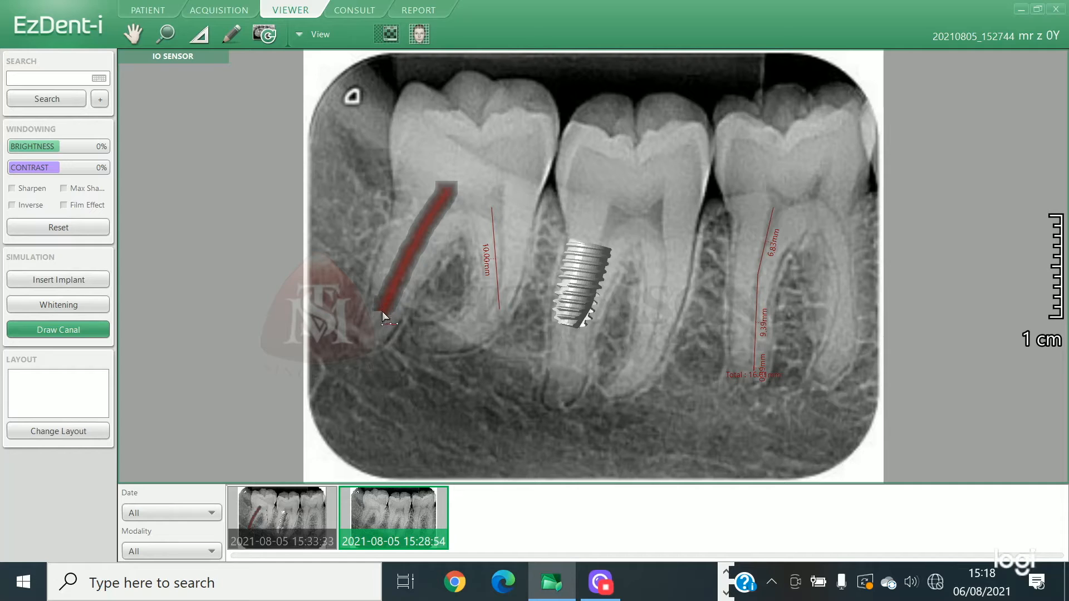
left_click(376, 331)
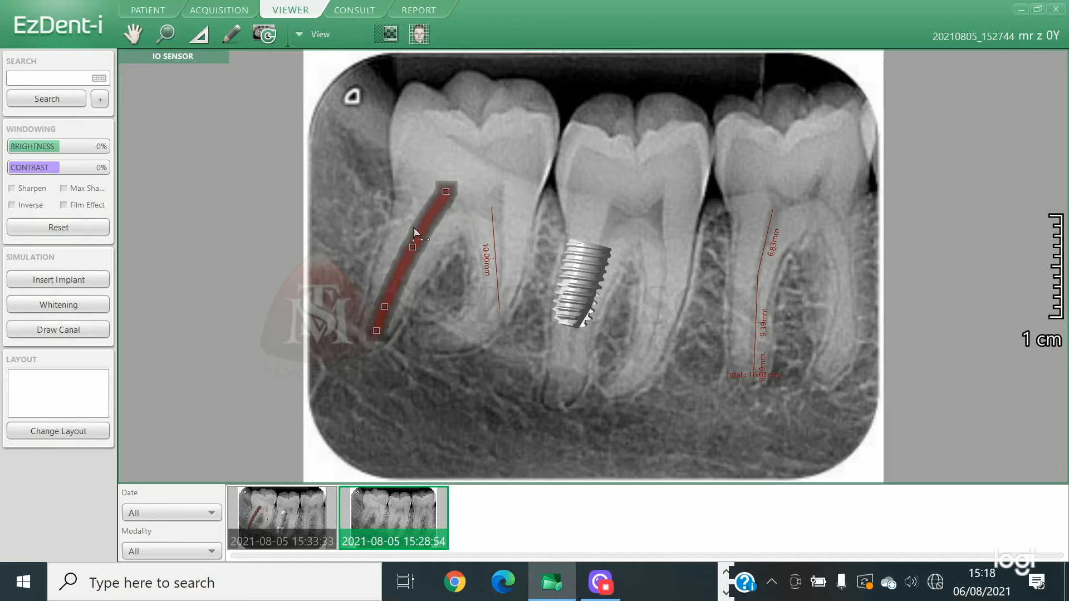
left_click(181, 335)
left_click(441, 229)
left_click(360, 97)
- Pan the X-ray, zoom in on the canal and implant, zoom back out and recentre the image
left_click(139, 36)
left_click_drag(392, 202, 292, 173)
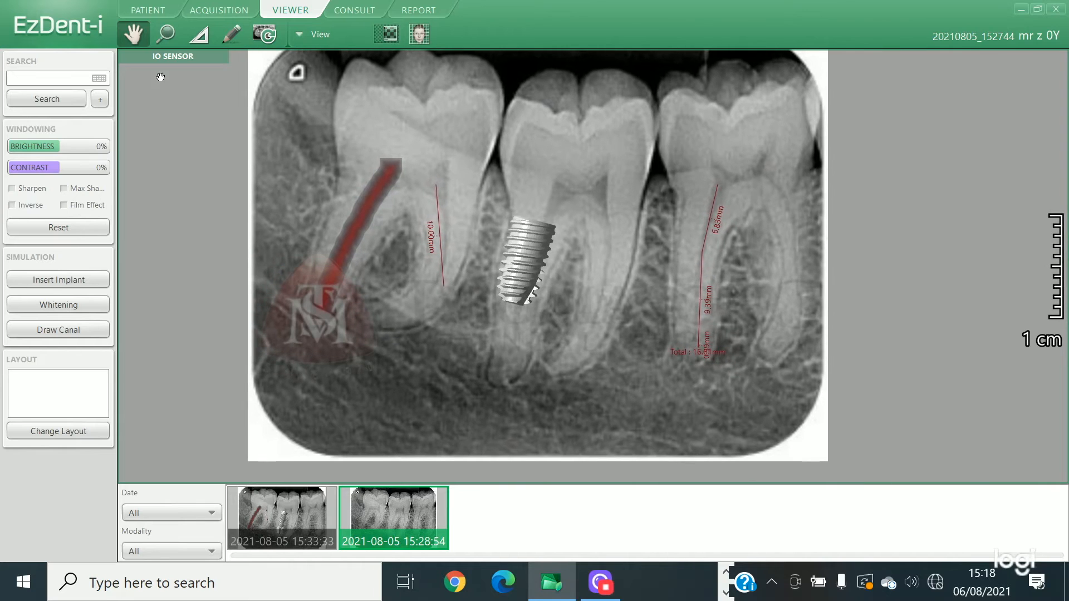
left_click(167, 32)
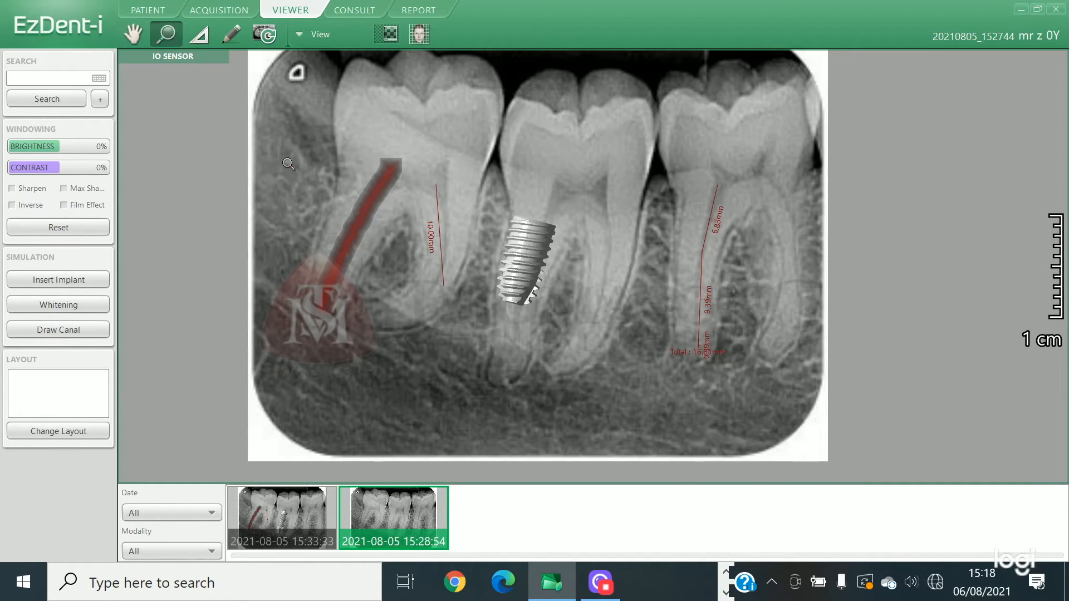
left_click_drag(289, 165, 572, 366)
left_click_drag(503, 308, 490, 295)
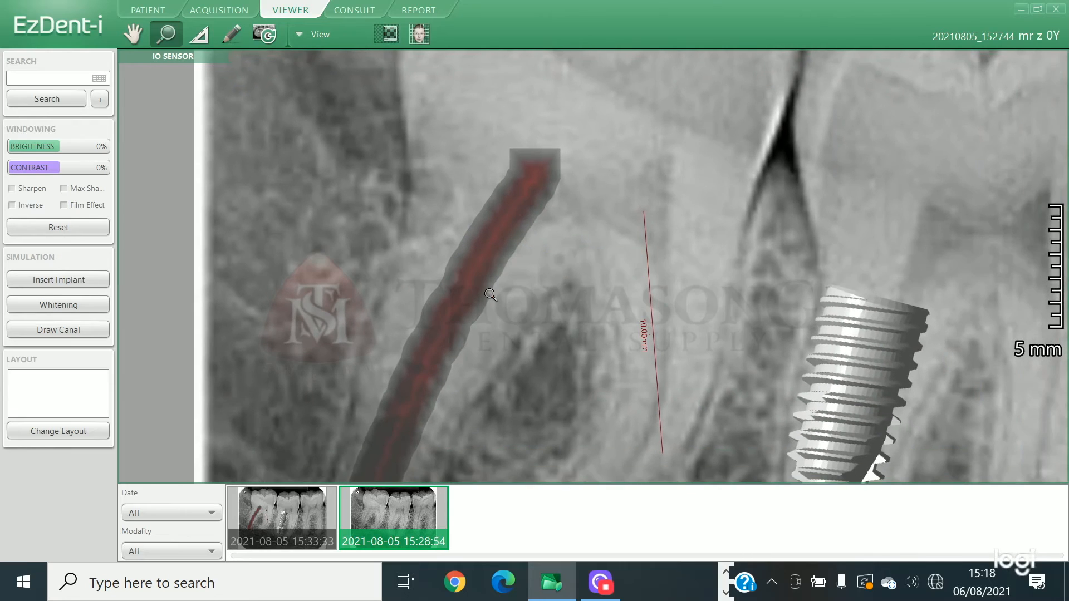
left_click_drag(380, 173, 406, 182)
left_click_drag(824, 179, 772, 355)
left_click_drag(601, 291, 365, 23)
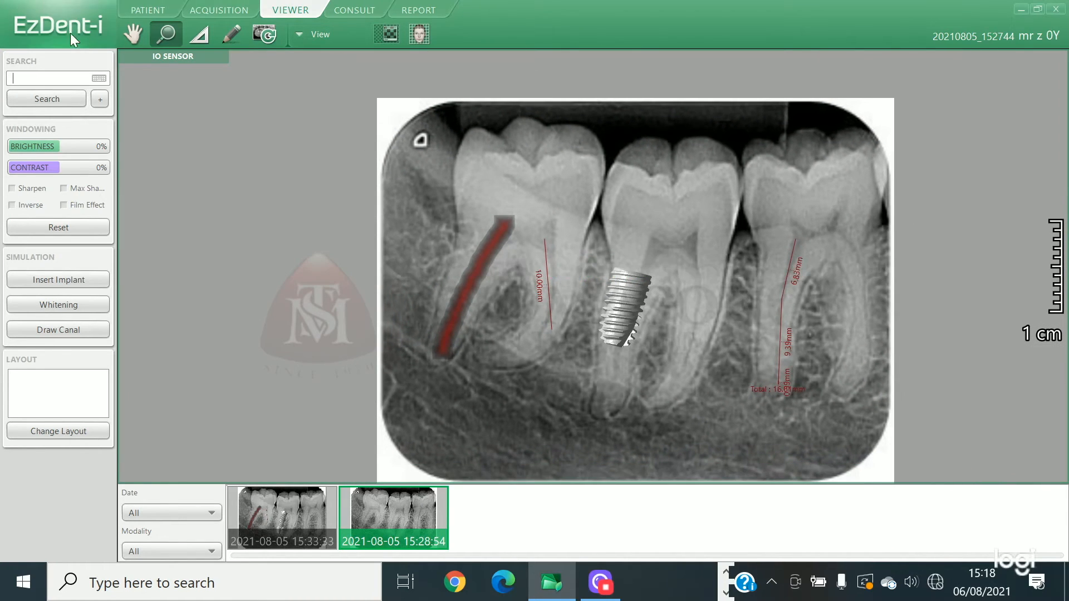
left_click(133, 34)
left_click_drag(431, 212, 368, 196)
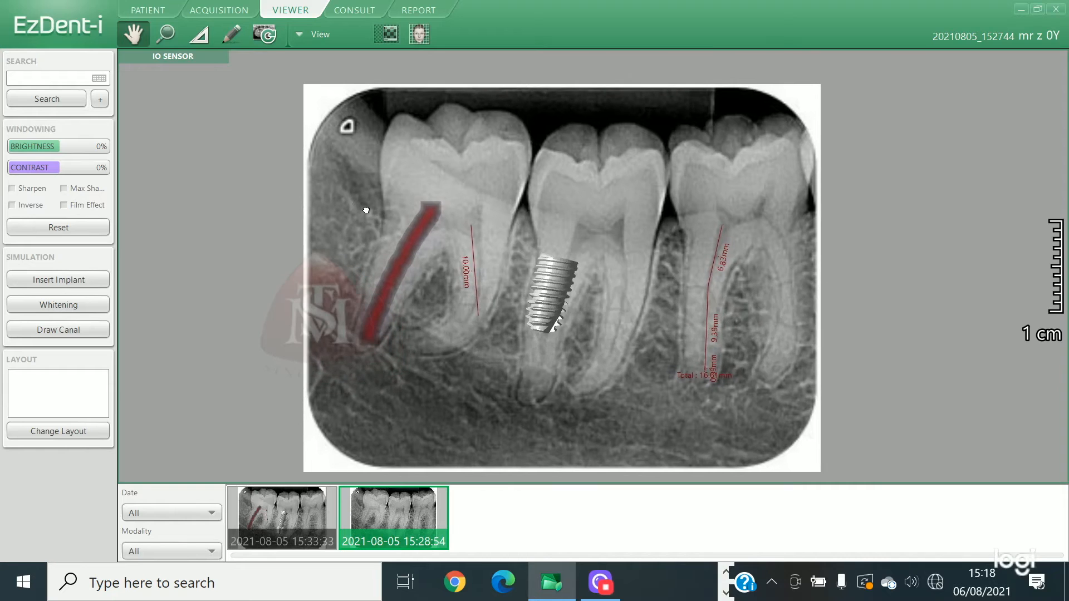
- Measure the right root of the middle molar with a three-segment line following its curve down to the root tip
left_click(201, 37)
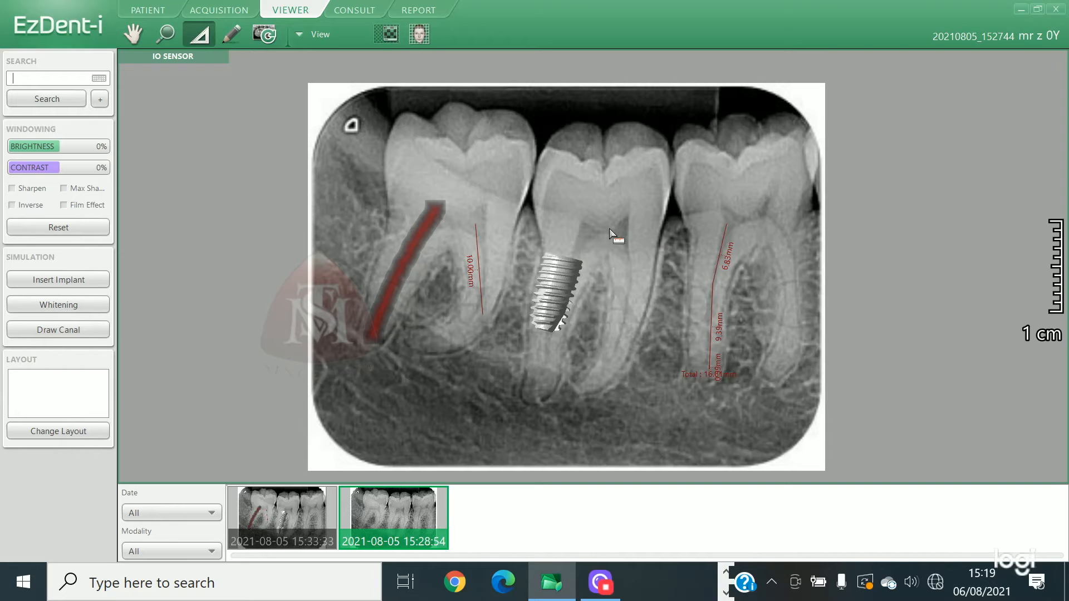
left_click_drag(623, 227, 629, 278)
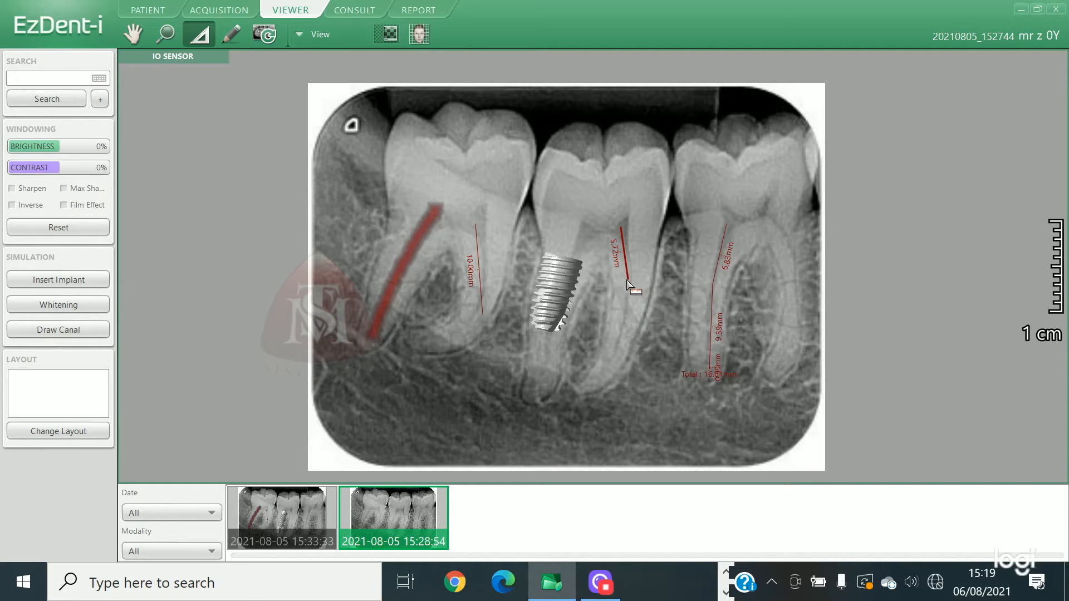
mouse_move(628, 280)
left_mouse_down()
mouse_move(614, 372)
mouse_move(588, 397)
left_mouse_up()
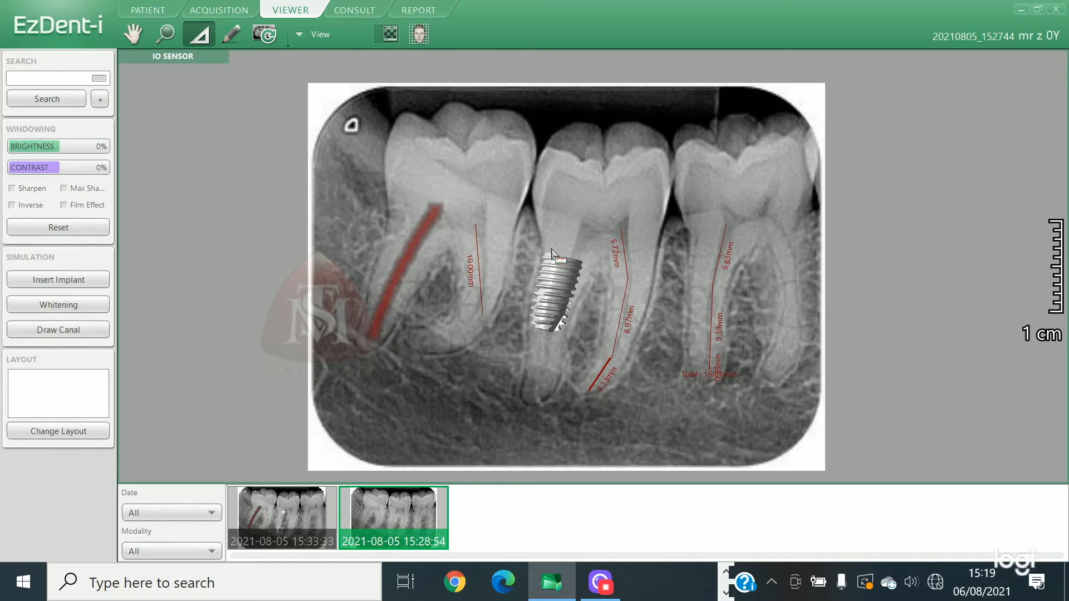
- Draw freehand circles around the crown of the middle molar and the chewing surface of the leftmost molar
left_click(222, 36)
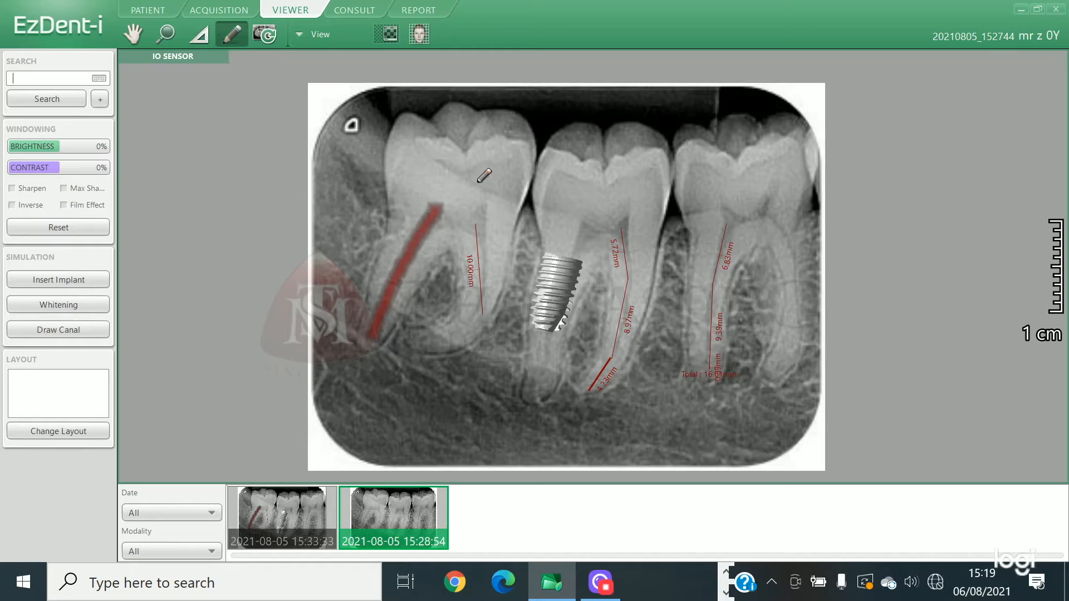
mouse_move(626, 148)
left_mouse_down()
mouse_move(615, 146)
mouse_move(579, 214)
mouse_move(673, 127)
mouse_move(600, 144)
left_mouse_up()
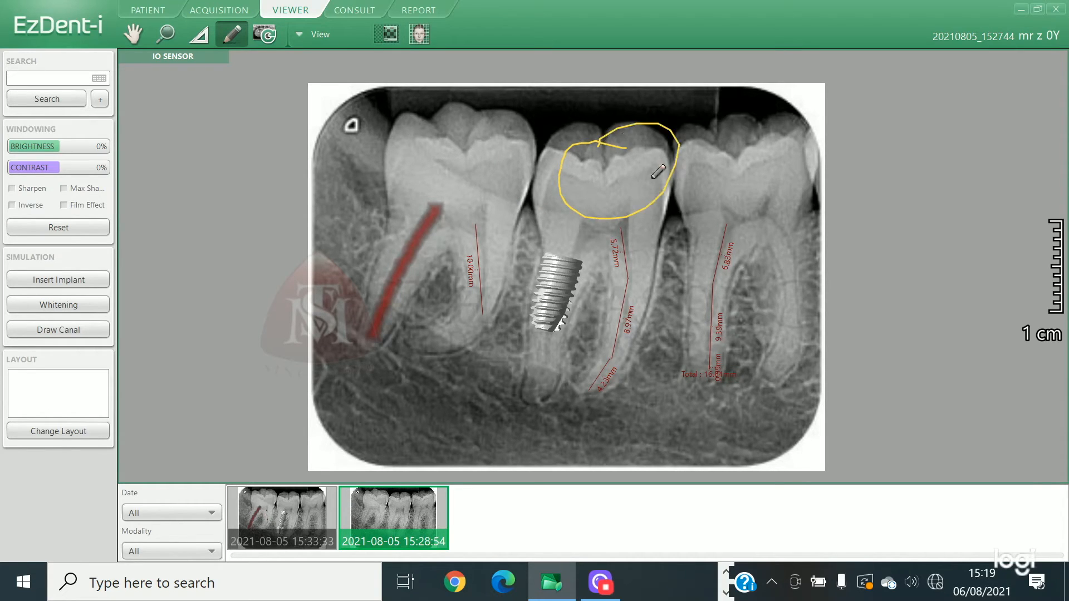
mouse_move(470, 129)
left_mouse_down()
mouse_move(442, 154)
mouse_move(512, 146)
mouse_move(461, 123)
mouse_move(454, 136)
left_mouse_up()
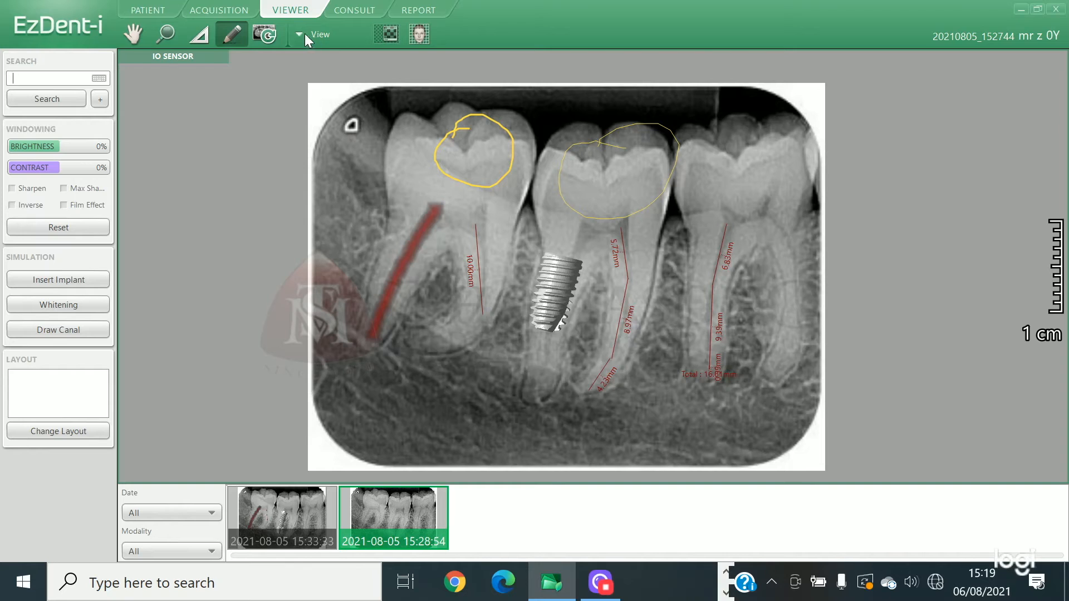
- Measure the right root of the rightmost molar with a three-segment length line from the pulp chamber to the root tip
left_click(268, 32)
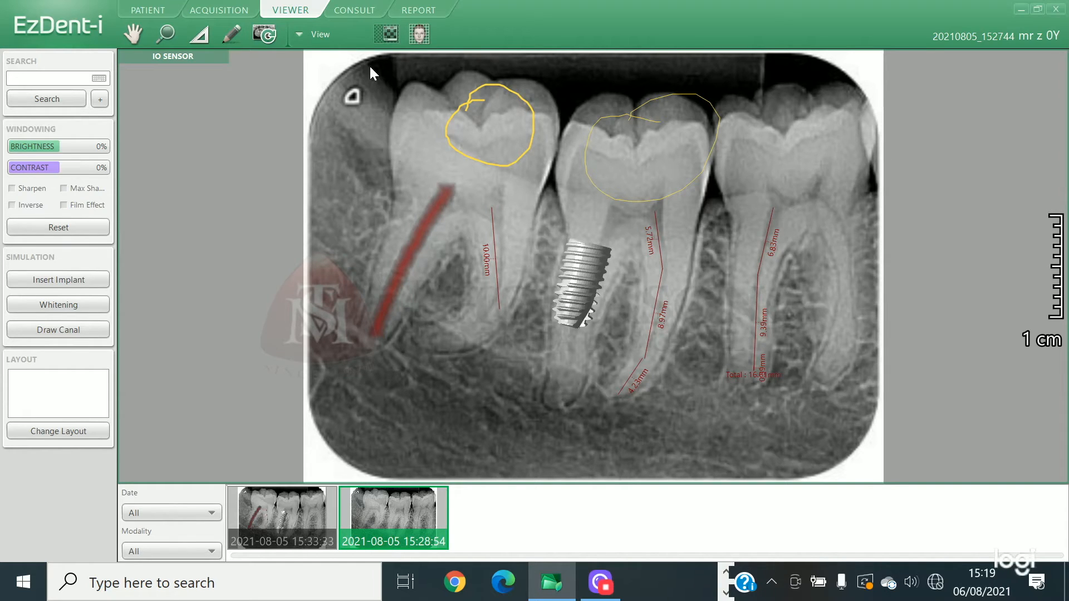
left_click(317, 34)
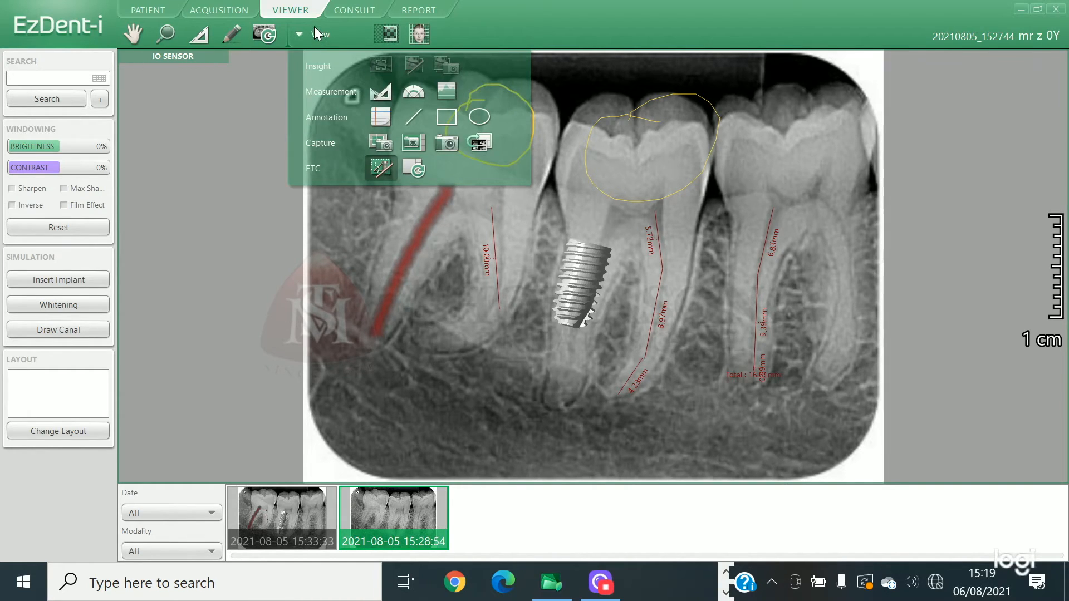
left_click(380, 93)
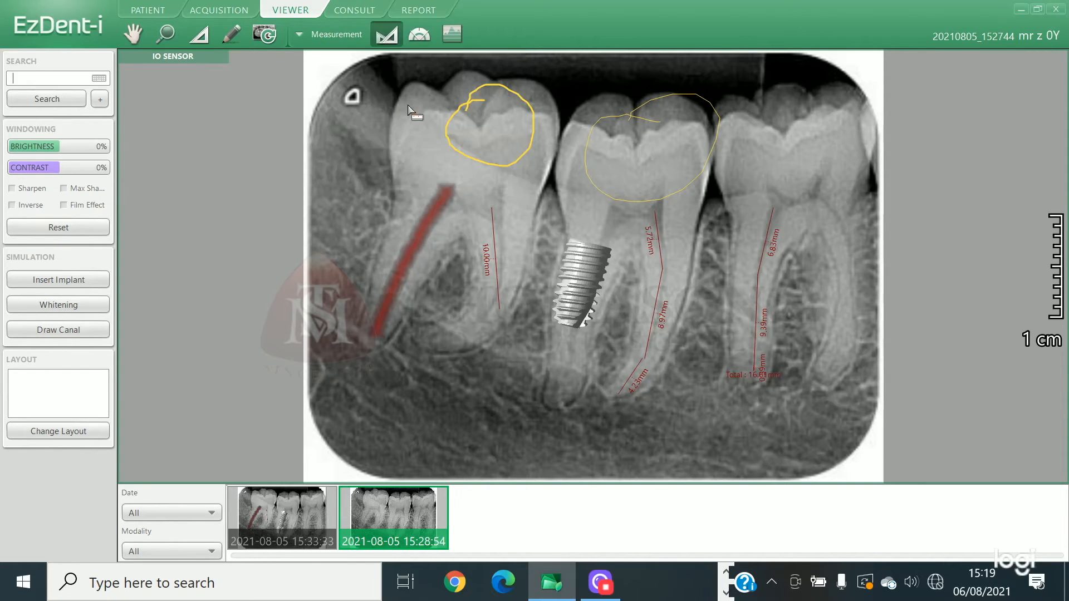
left_click(830, 199)
left_click(852, 265)
left_click(850, 337)
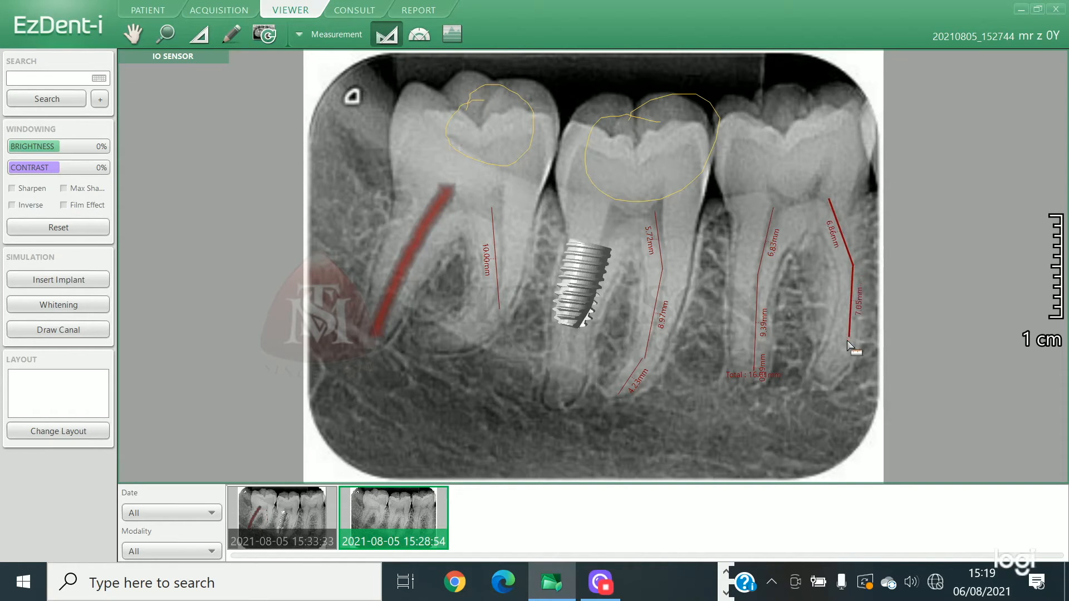
double_click(834, 372)
- Measure the curvature of the leftmost molar's right root with an angle, and add a second small angle near the root's lower end
left_click(418, 40)
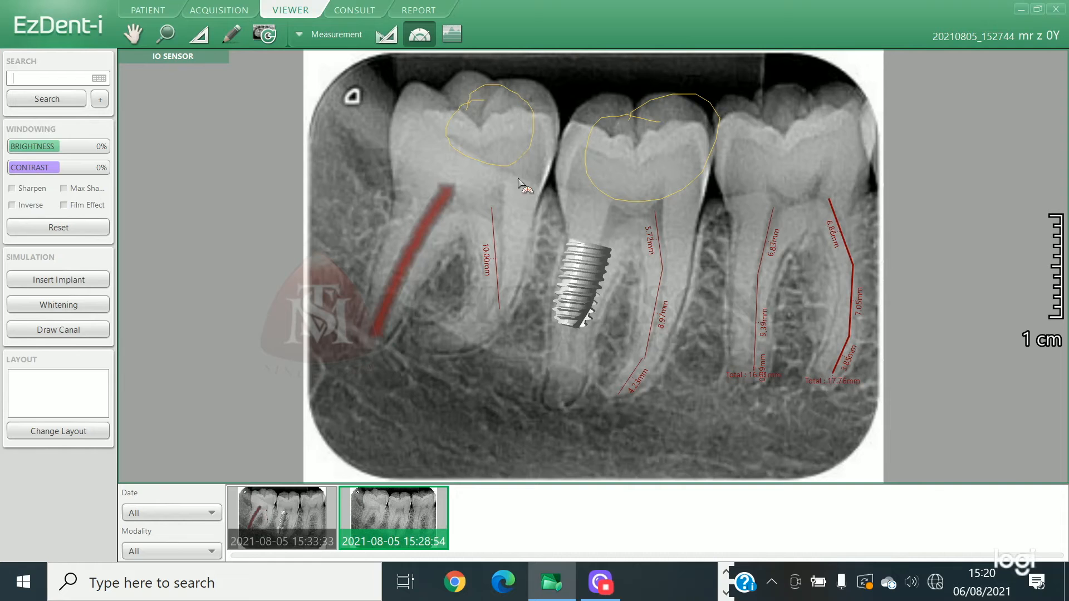
left_click(500, 204)
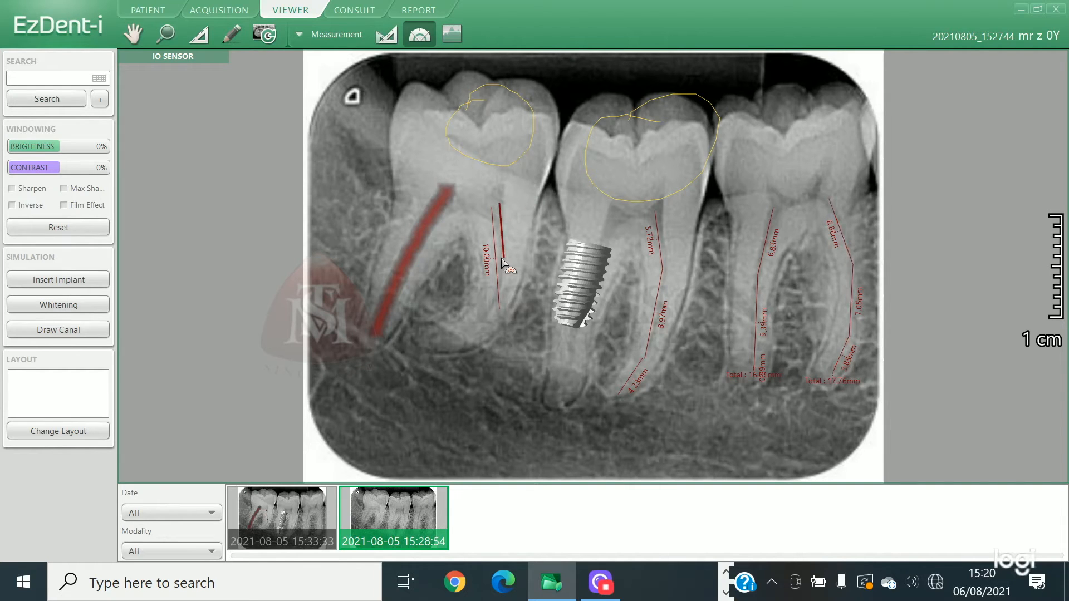
left_click(503, 259)
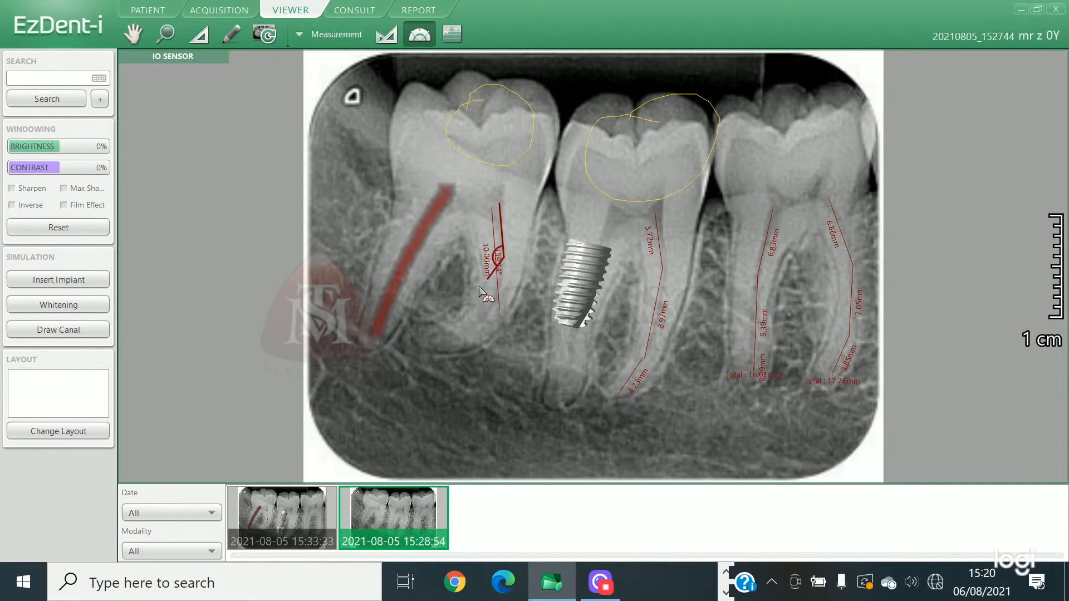
left_click(473, 325)
left_click(499, 304)
left_click(499, 297)
left_click(504, 299)
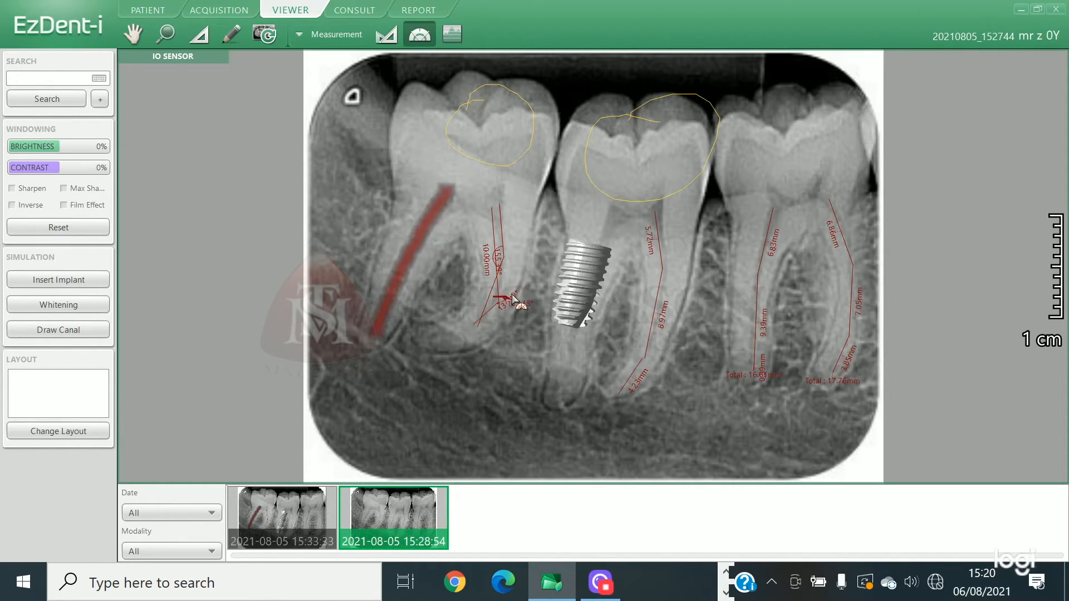
left_click(512, 296)
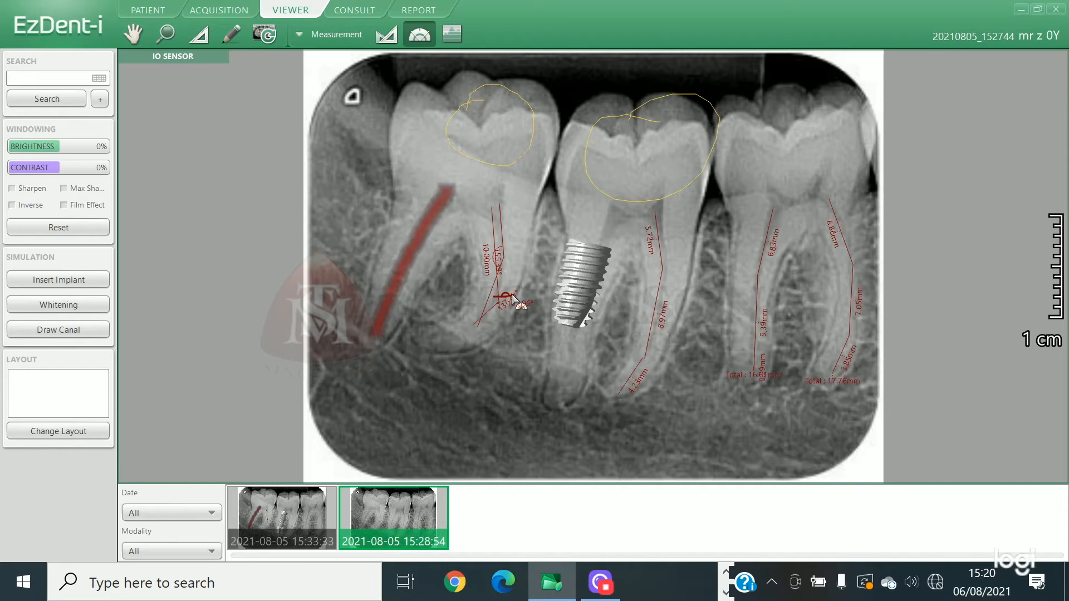
right_click(540, 282)
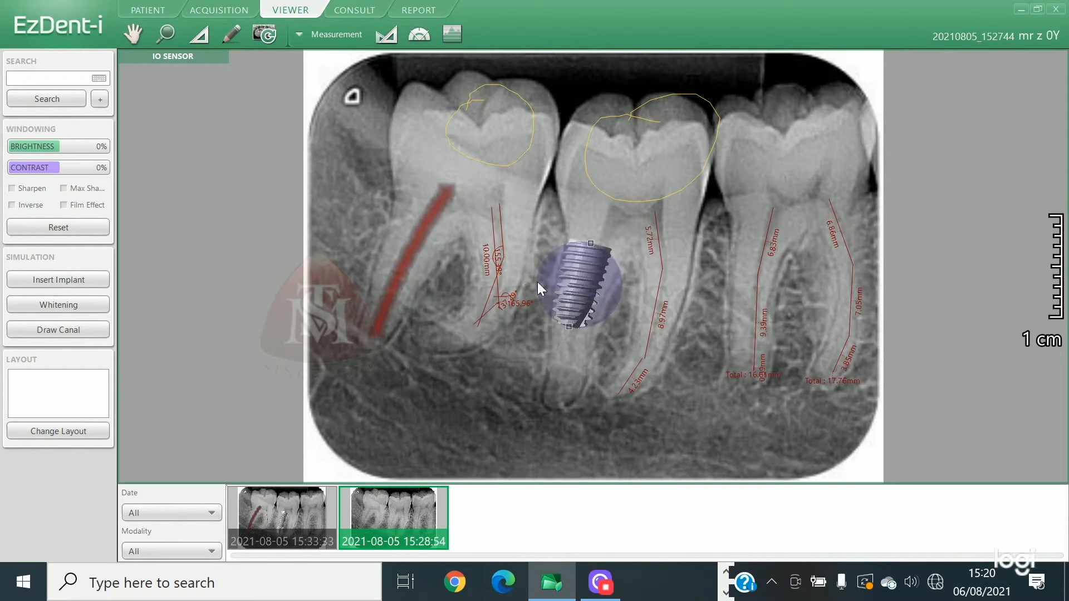
left_click(514, 264)
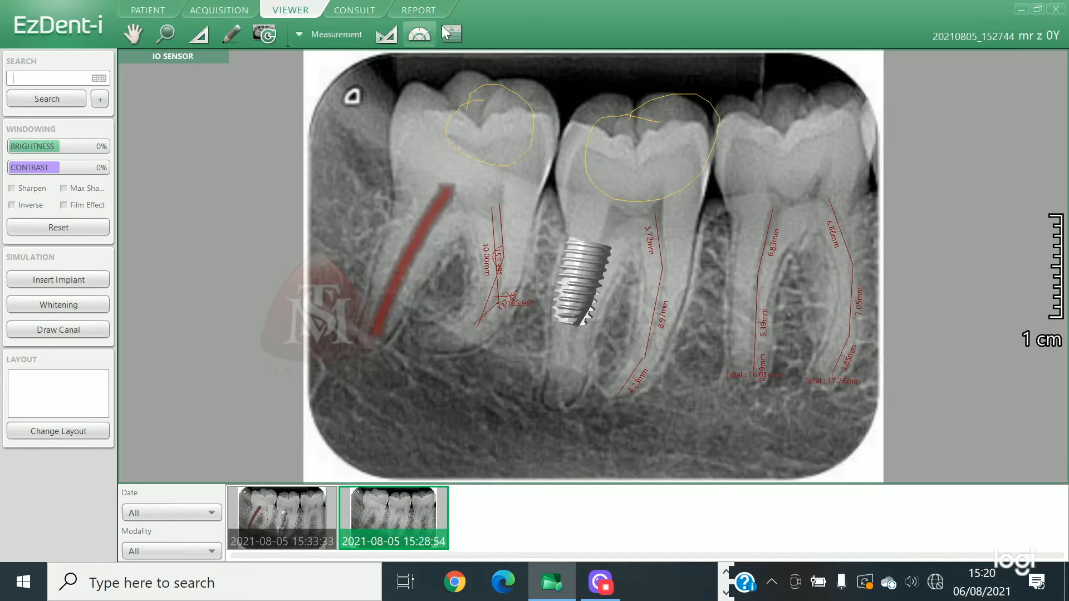
- Add a memo reading "caries" to the crown of the leftmost molar
left_click(353, 34)
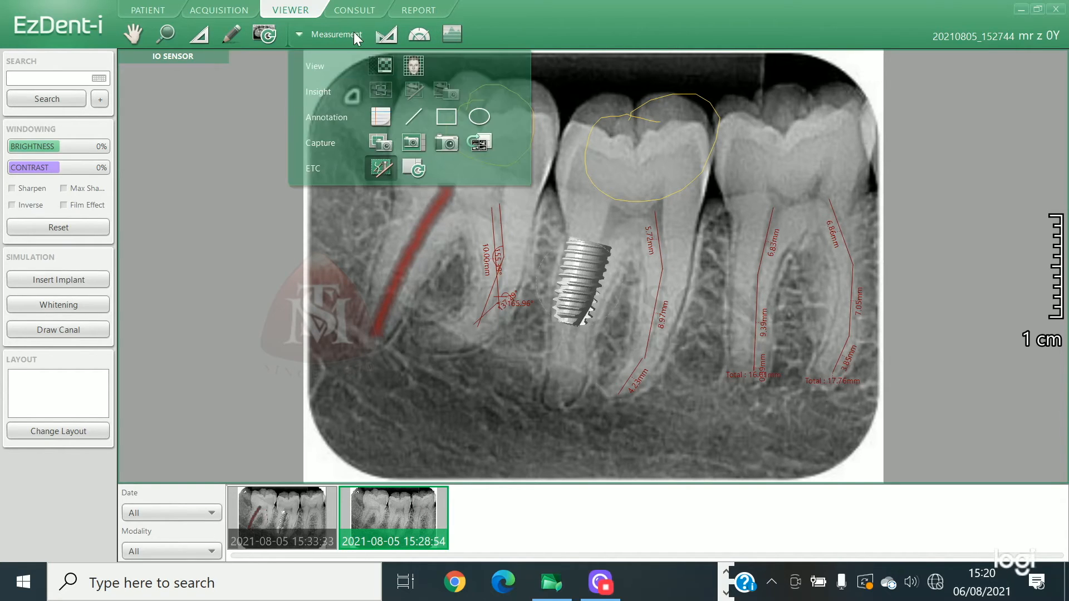
left_click(380, 118)
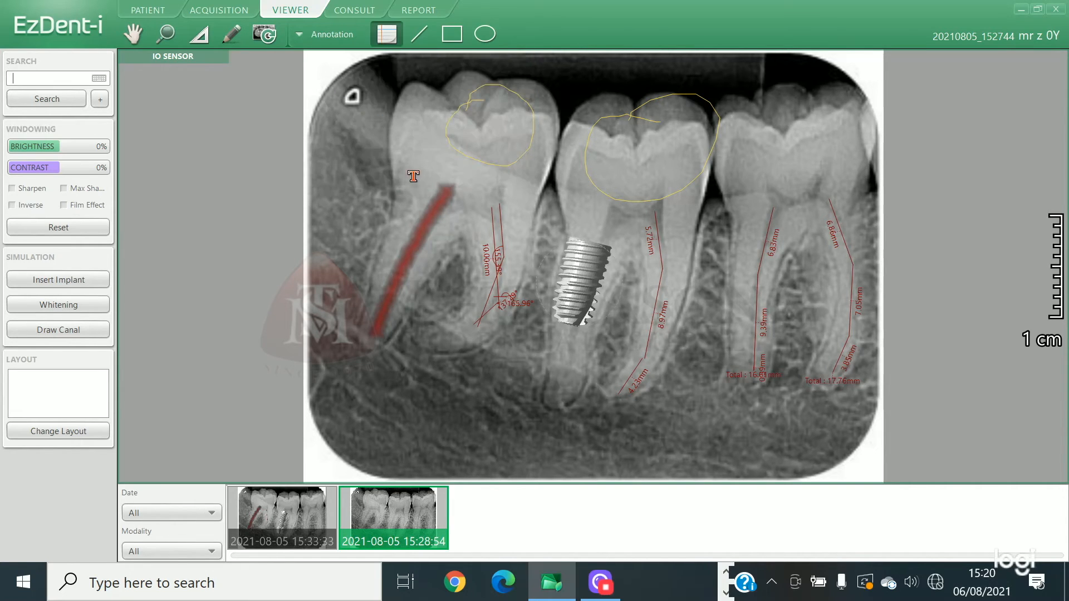
left_click(433, 158)
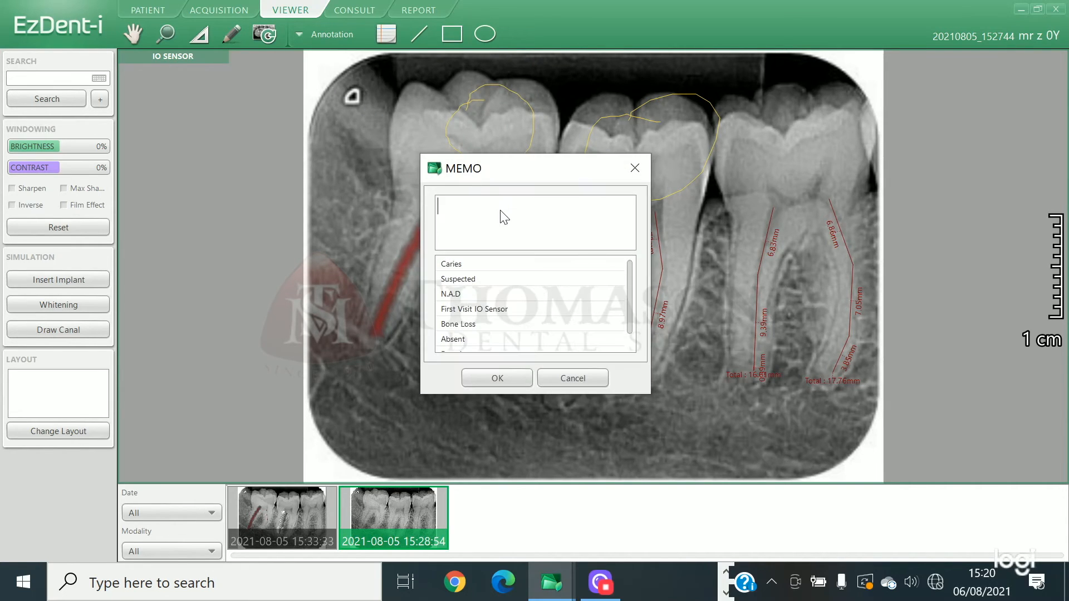
type("caries")
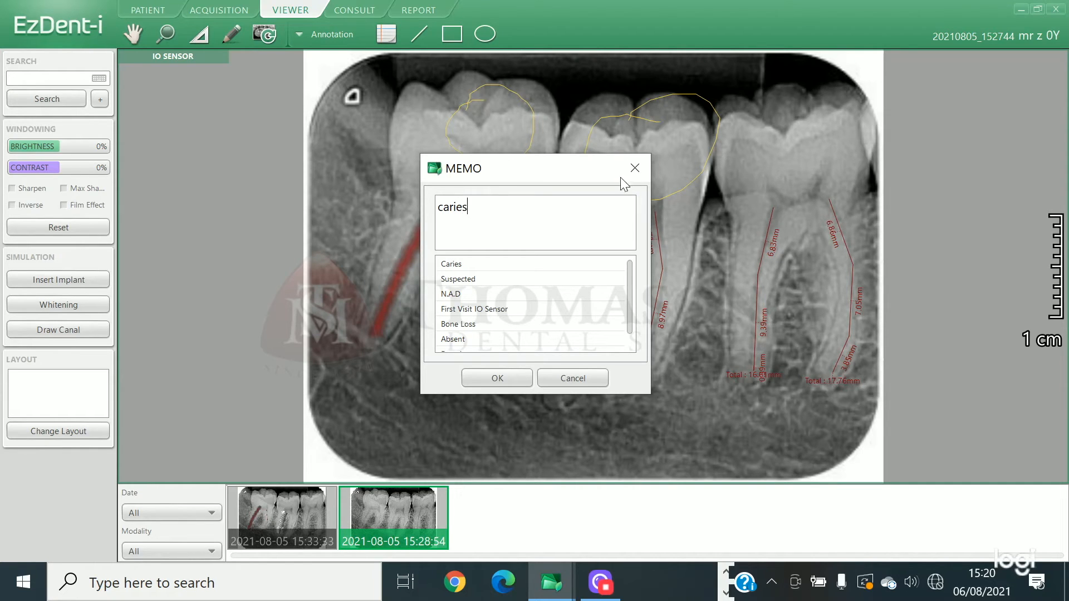
left_click(498, 377)
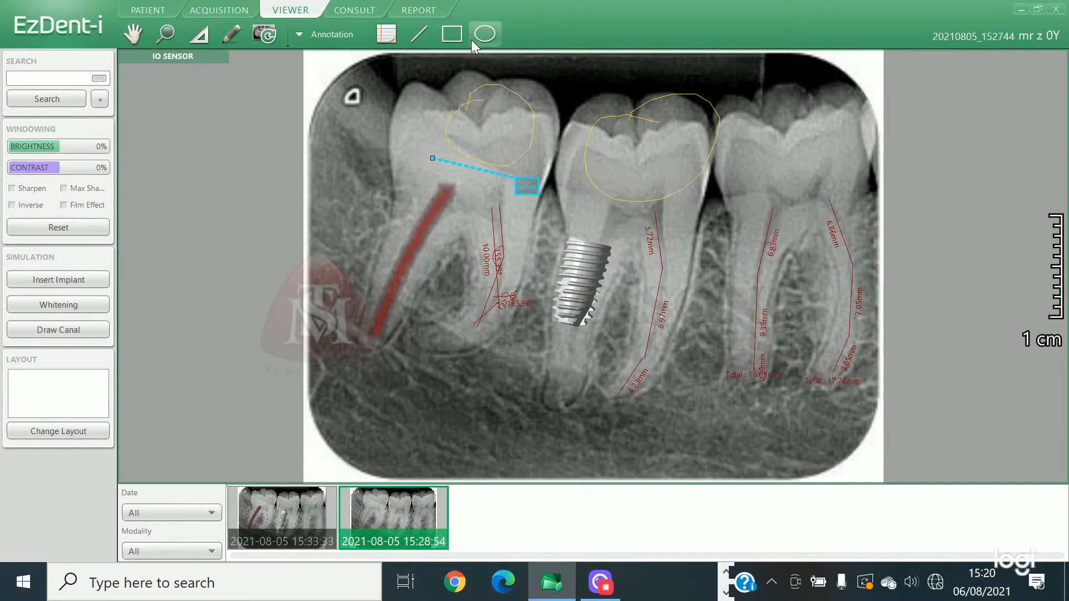
- Annotate the middle molar's crown with an ellipse and the leftmost molar's crown with a rectangle
left_click(485, 34)
left_click_drag(579, 92, 695, 199)
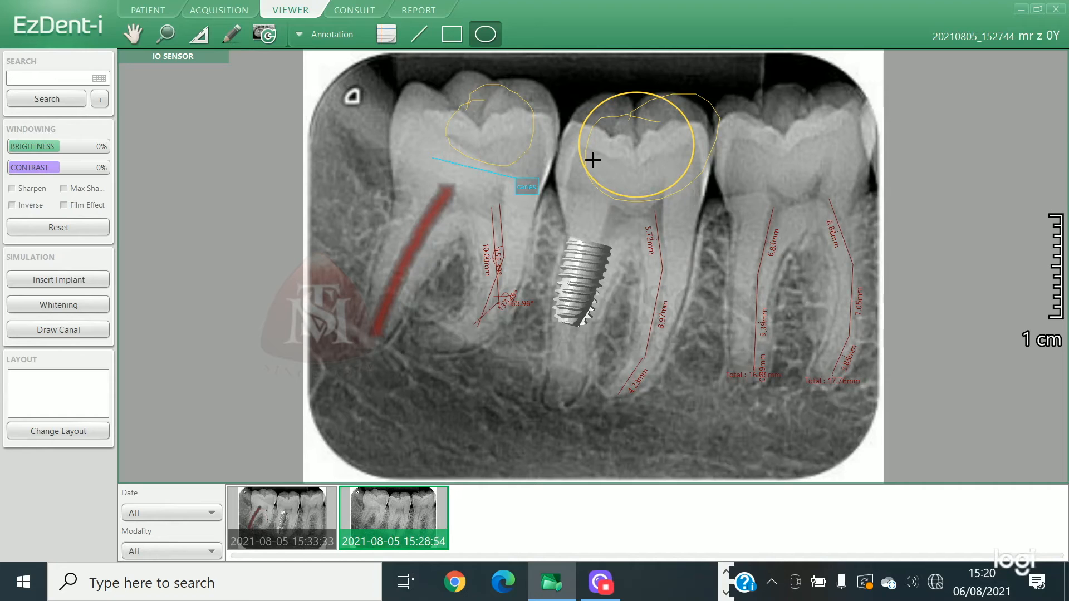
left_click(452, 35)
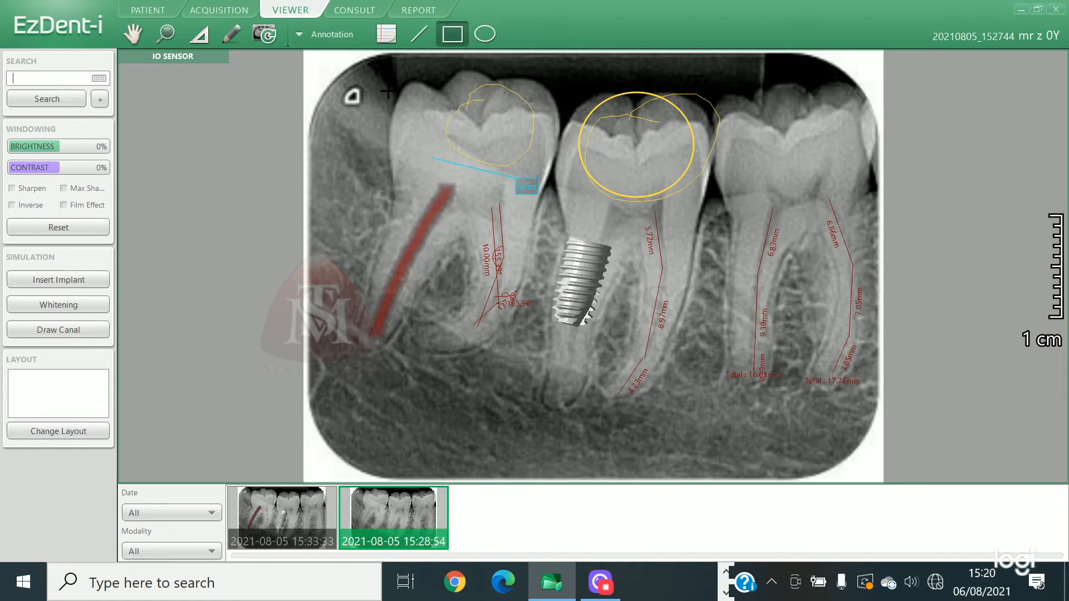
left_click_drag(403, 88, 547, 167)
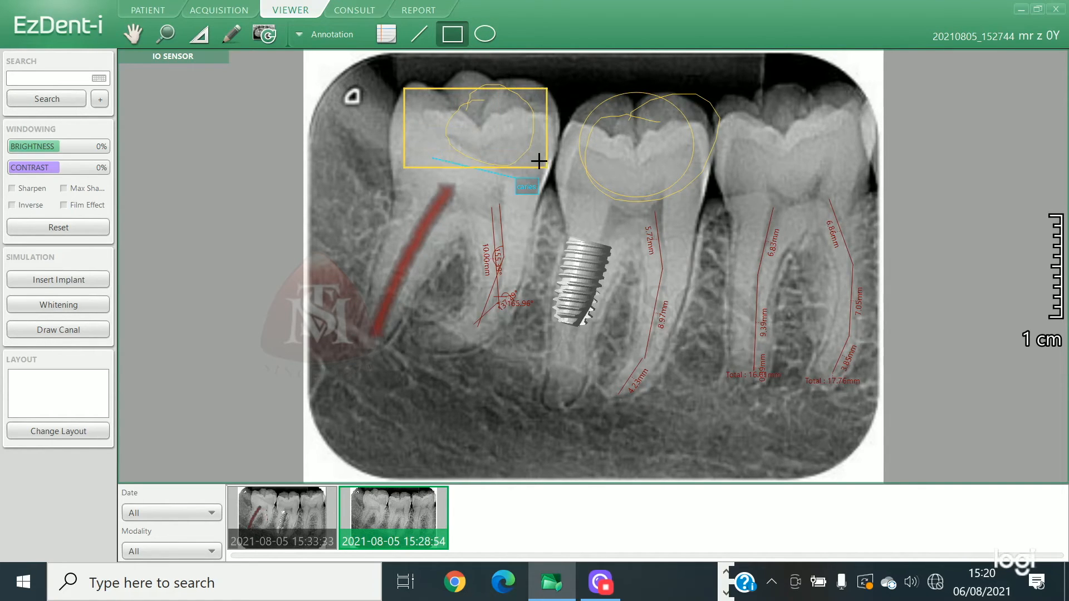
- Capture a rectangular region spanning all three molars of the annotated X-ray, with overlay
left_click(307, 34)
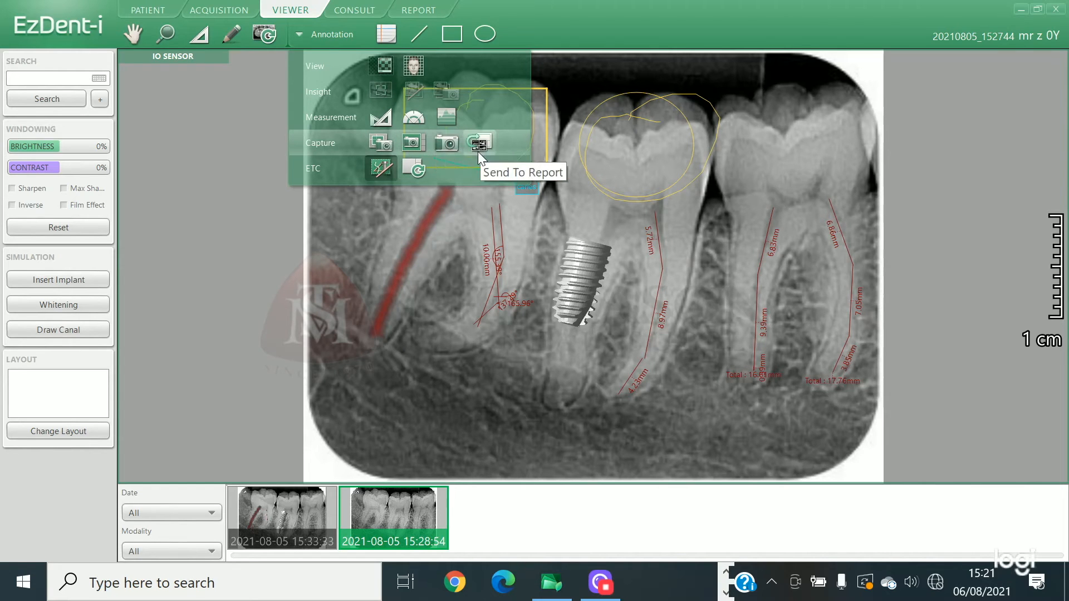
left_click(381, 144)
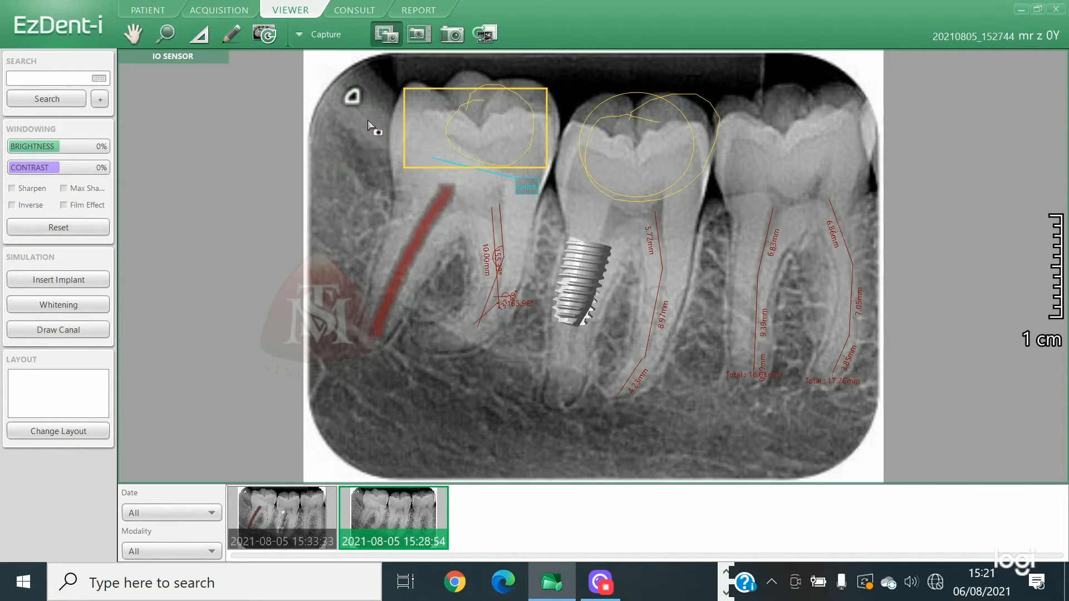
right_click(313, 72)
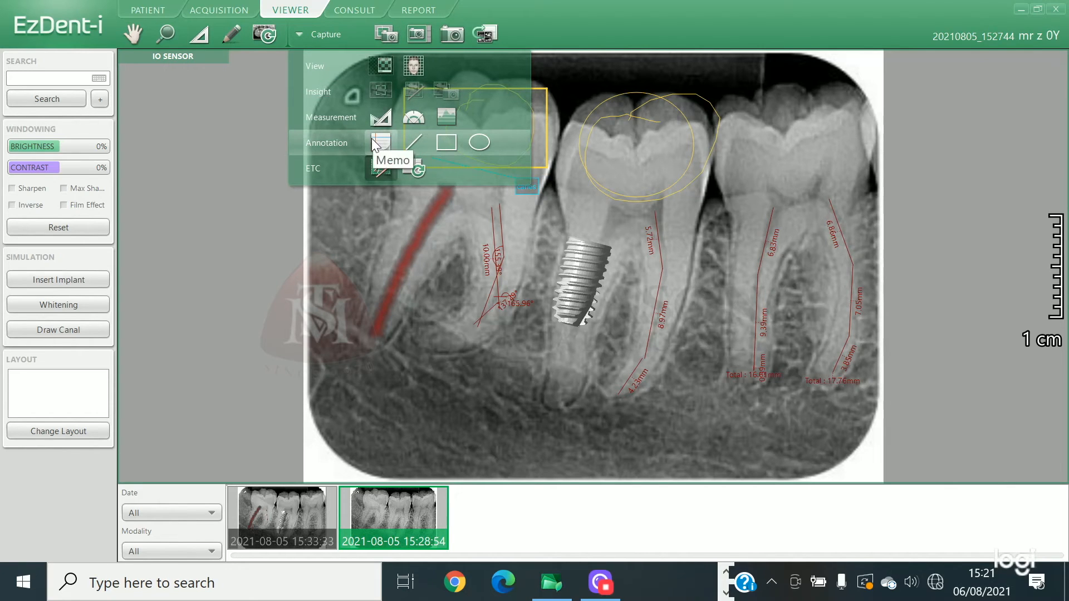
left_click(382, 31)
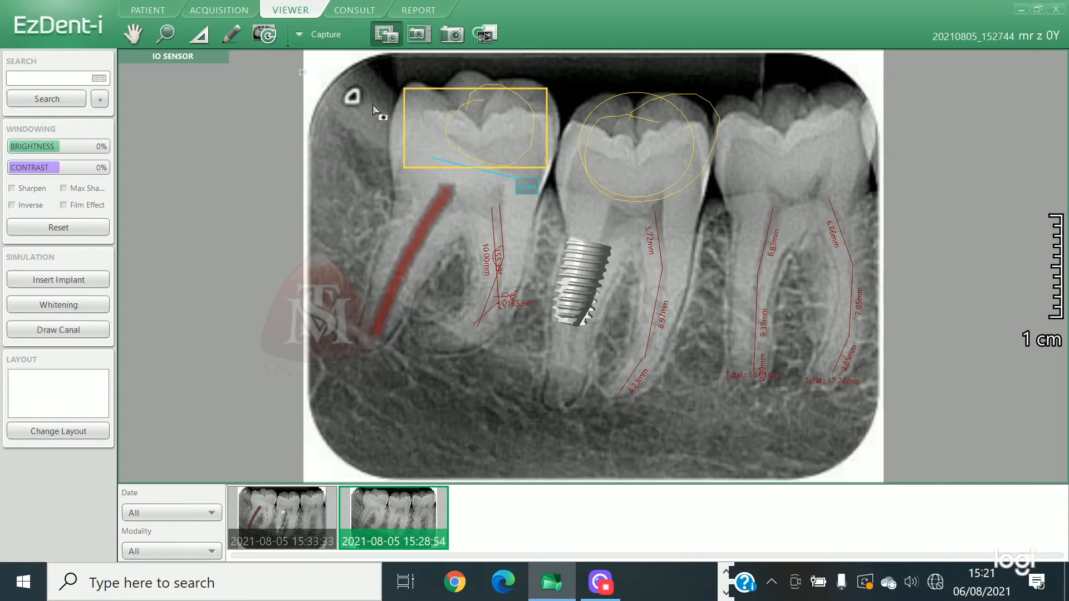
left_click_drag(299, 70, 909, 432)
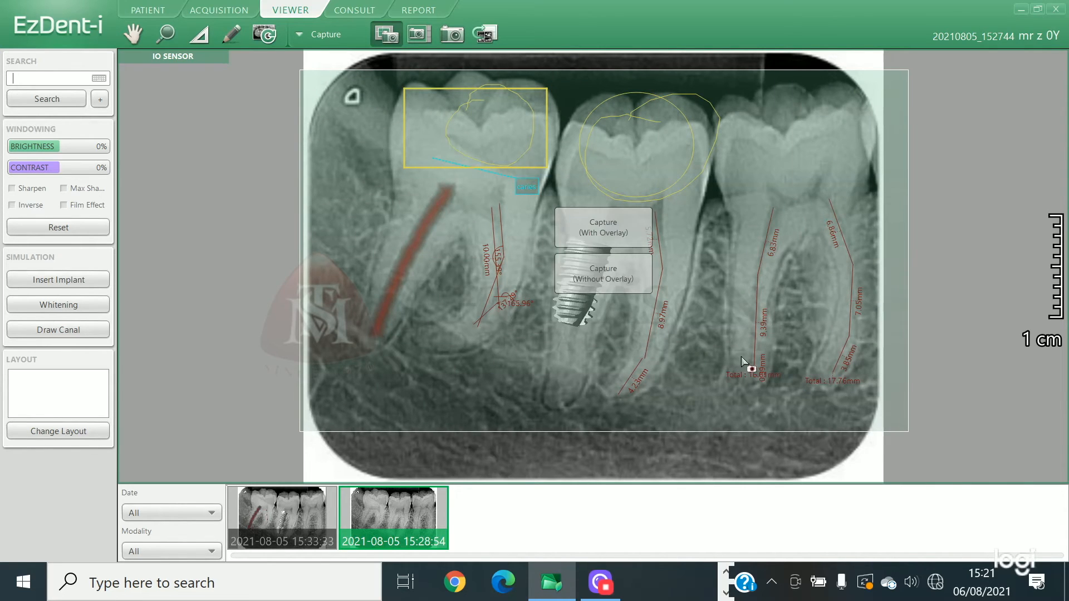
left_click(613, 233)
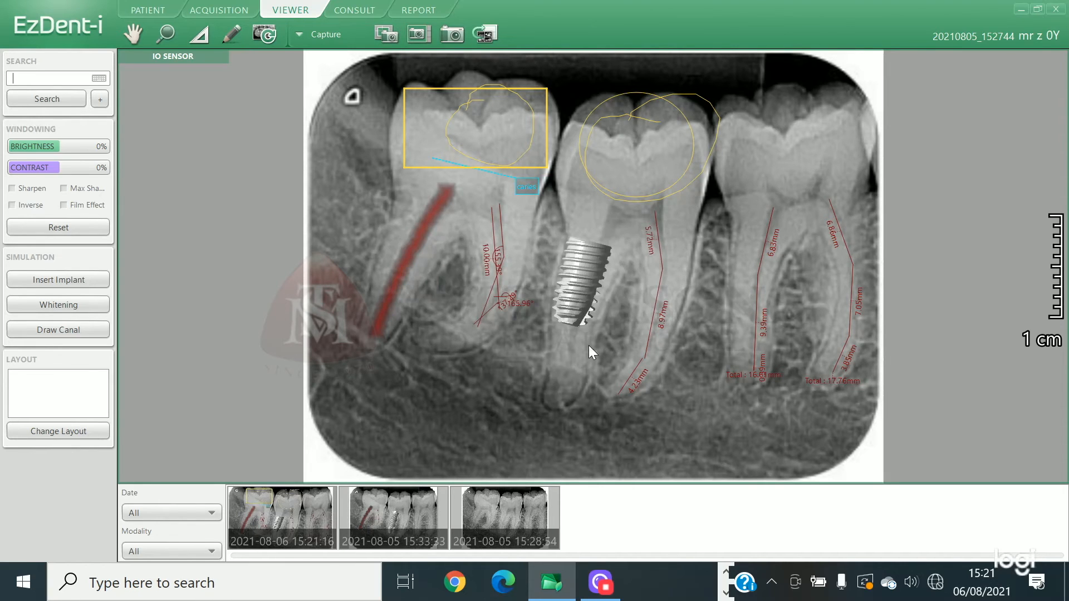
left_click(529, 509)
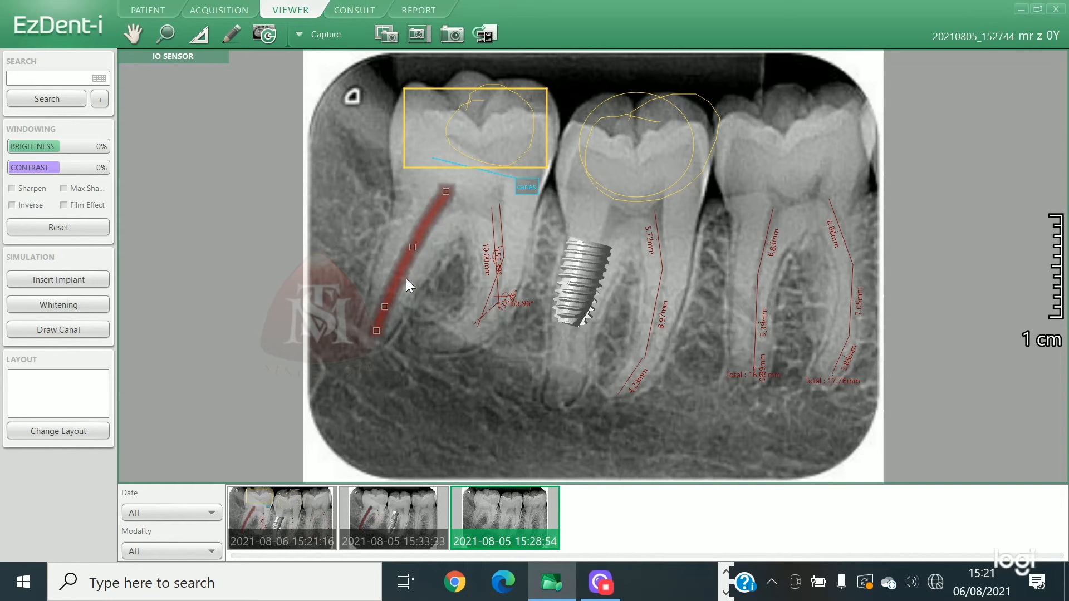
left_click(593, 246)
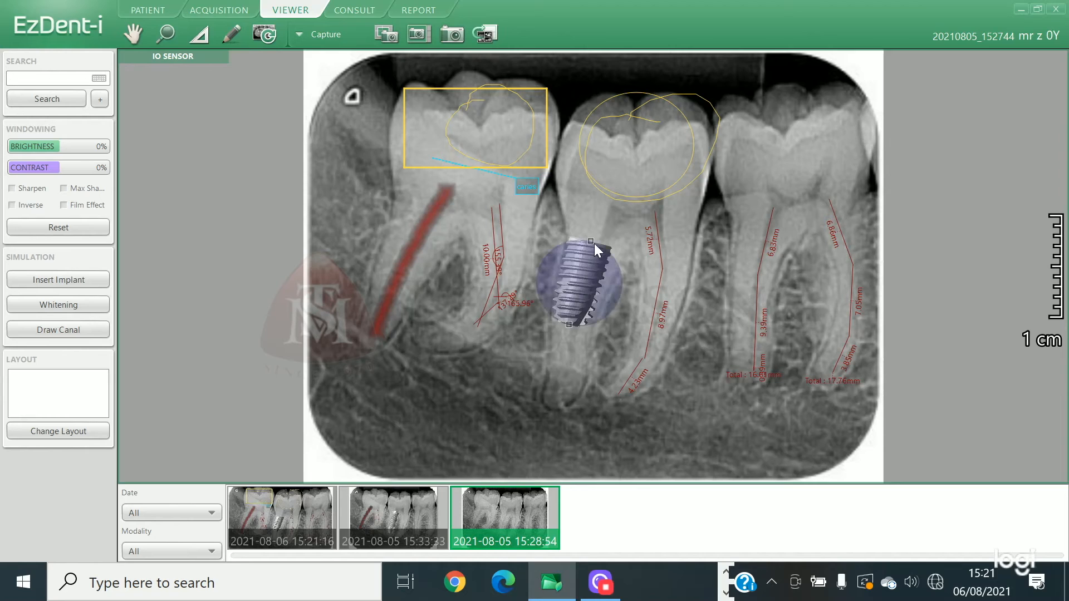
left_click(540, 221)
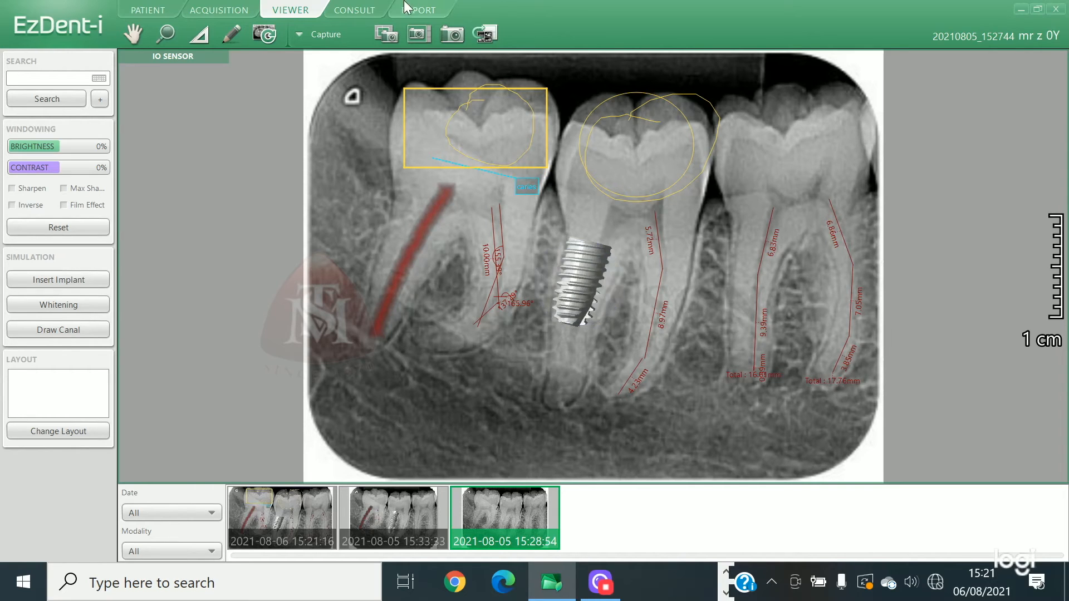
left_click(348, 9)
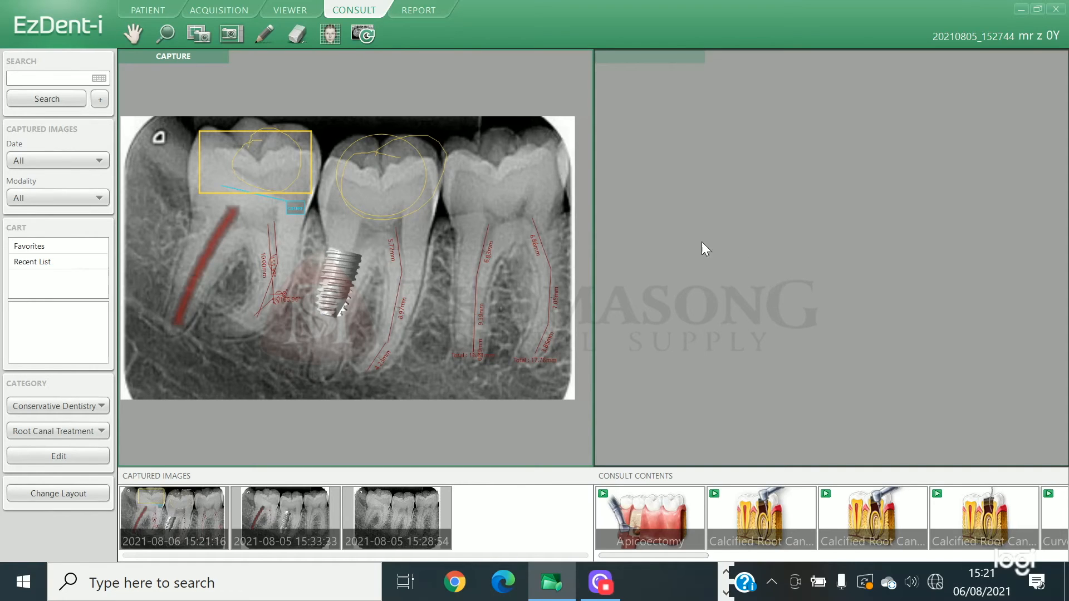
- From the Root Canal Treatment consult contents, play and pause the Apicoectomy animation, and play a Root Canal Treatment animation
left_click(83, 426)
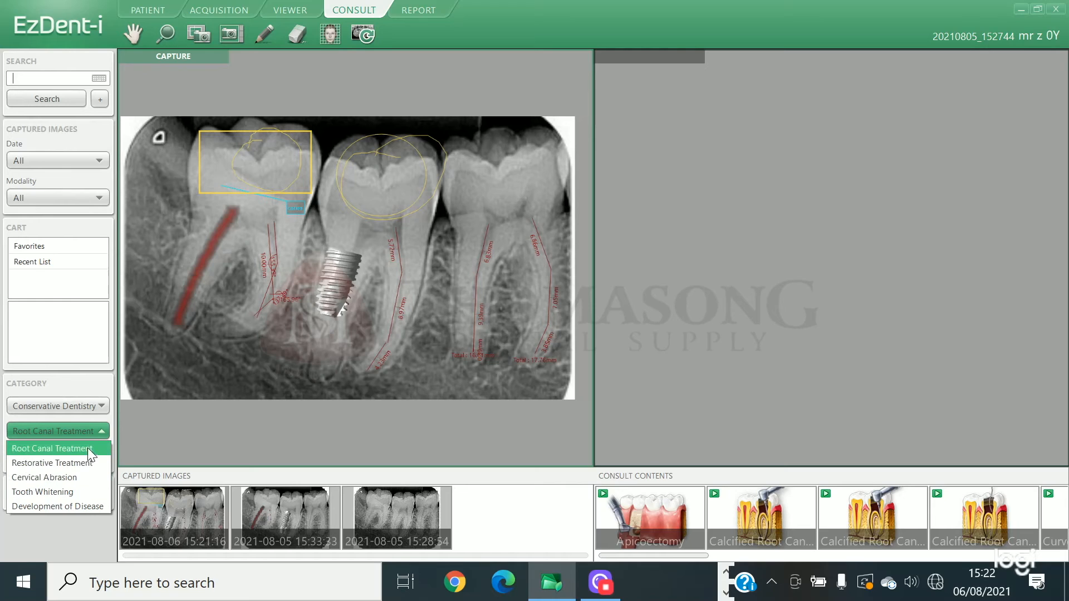
left_click(90, 433)
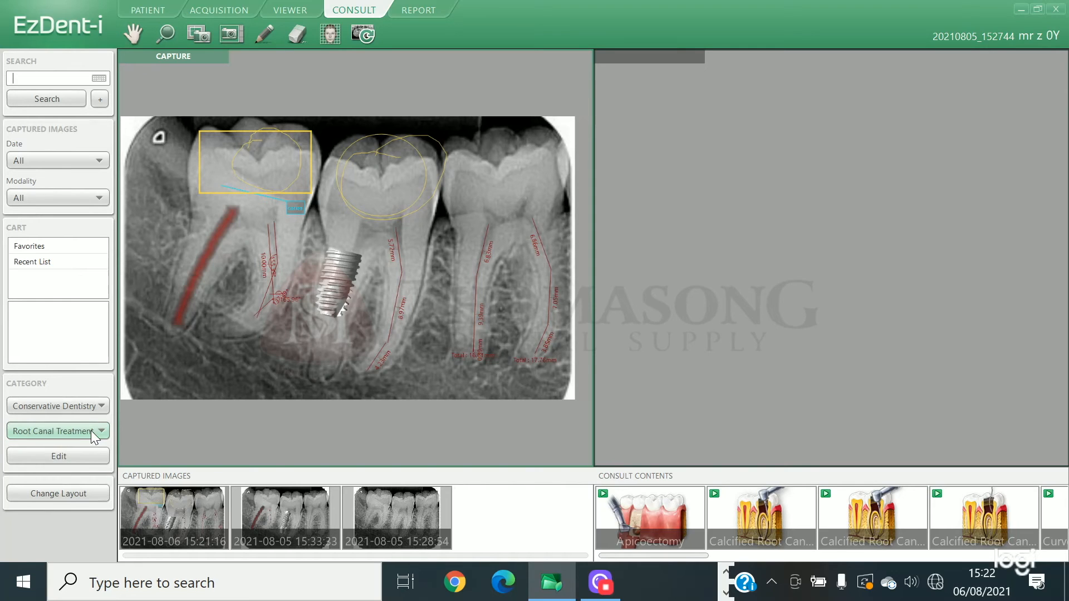
double_click(649, 520)
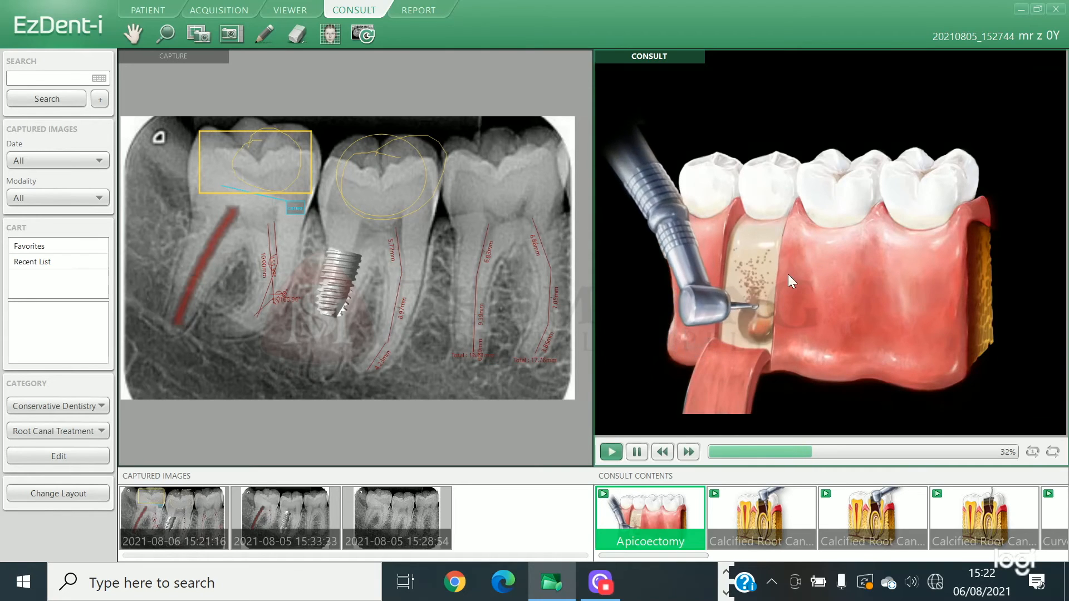
left_click(639, 454)
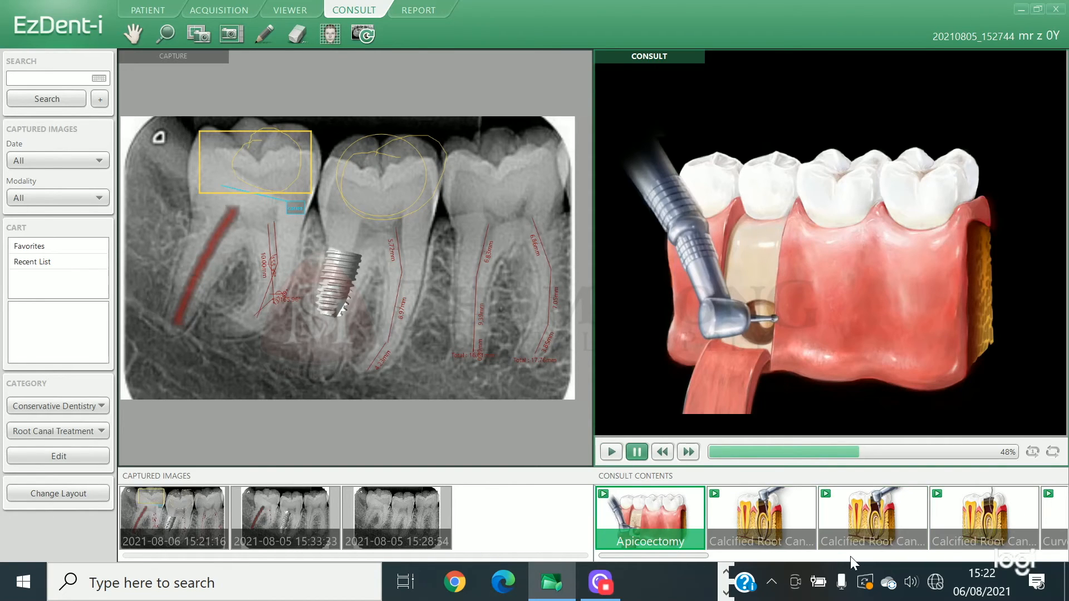
left_click_drag(683, 555, 957, 555)
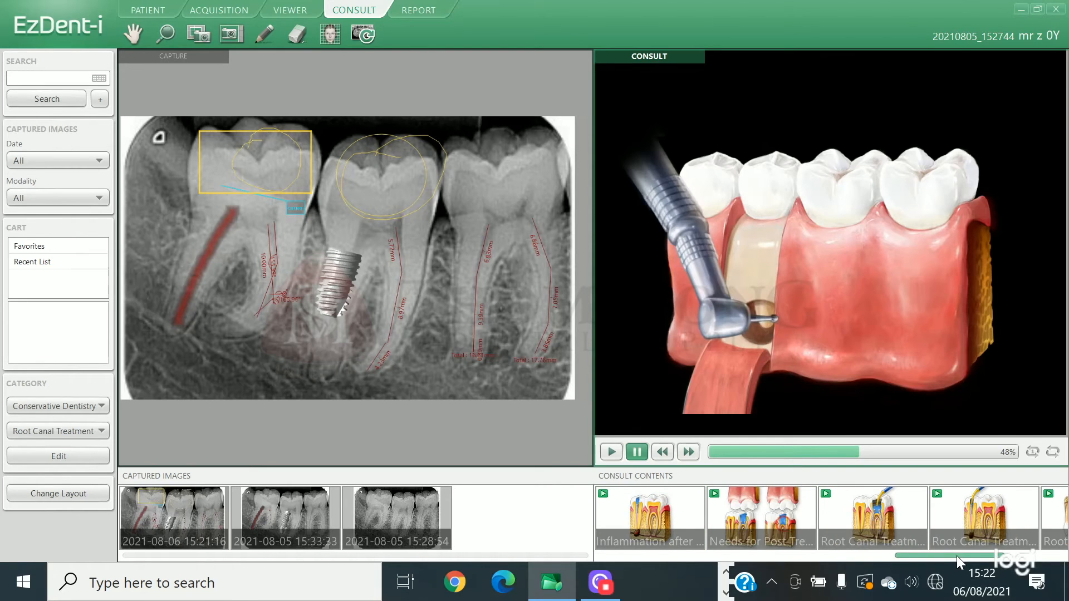
left_click(901, 521)
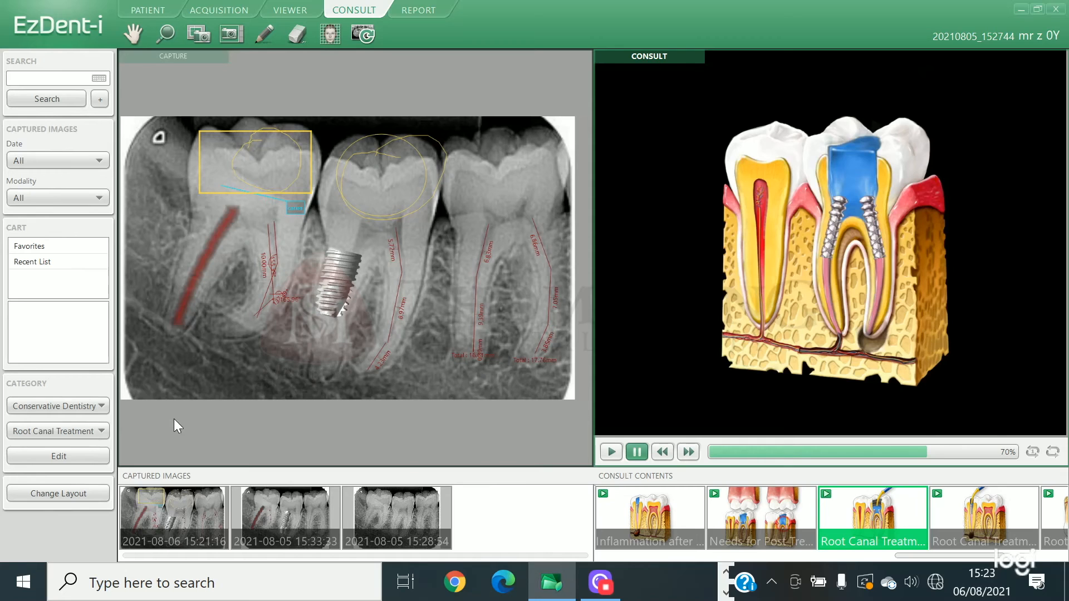
- Browse the Prosthodontics consult contents, choose the Laminate(Veneers) subcategory, and play and pause the laminate animation for diastema
left_click(89, 404)
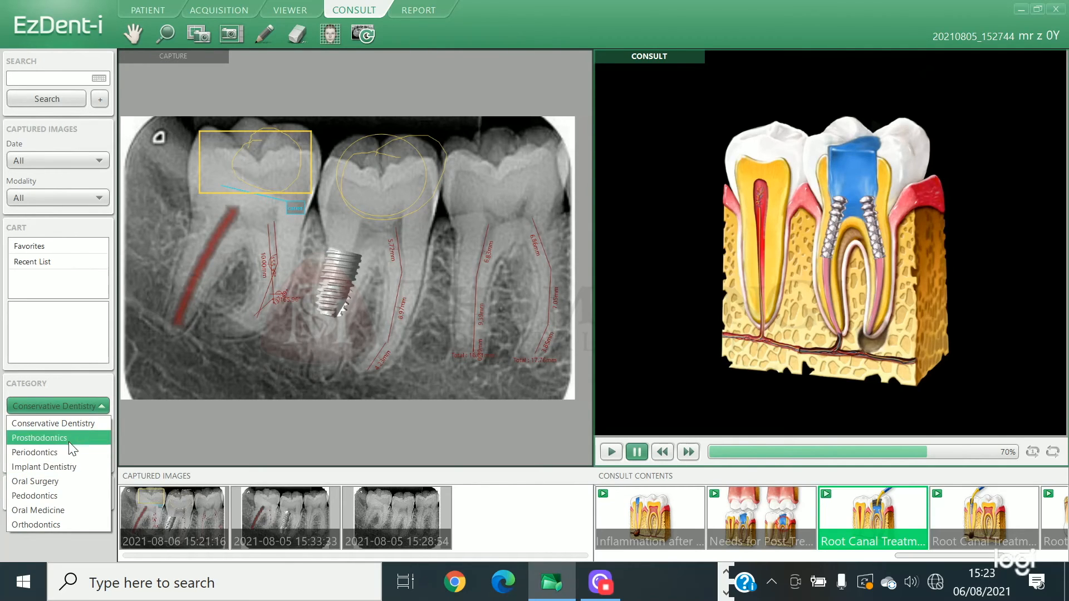
left_click(68, 440)
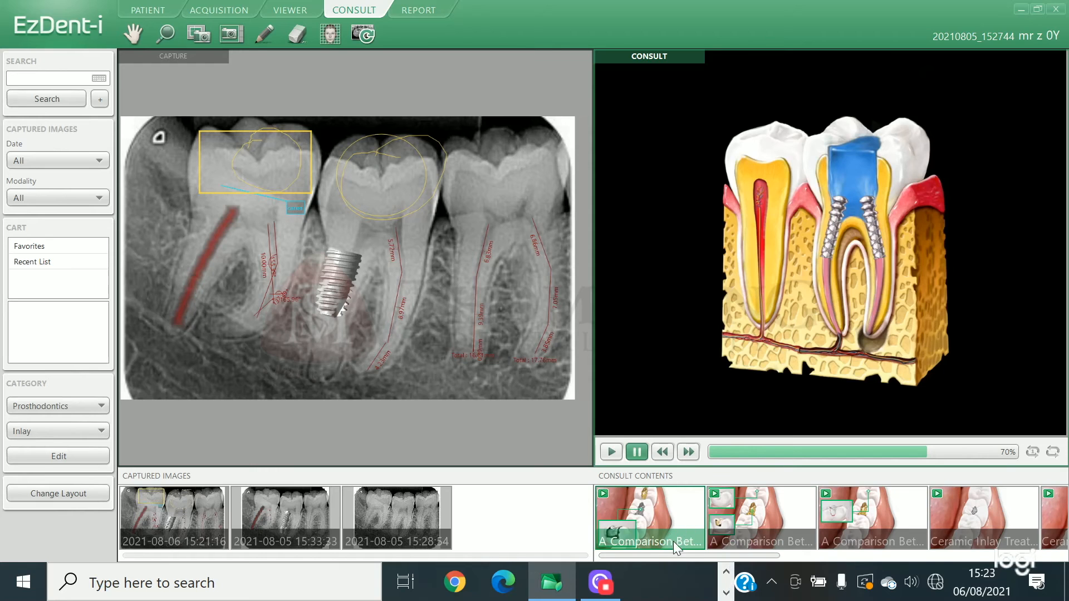
left_click_drag(684, 551, 777, 543)
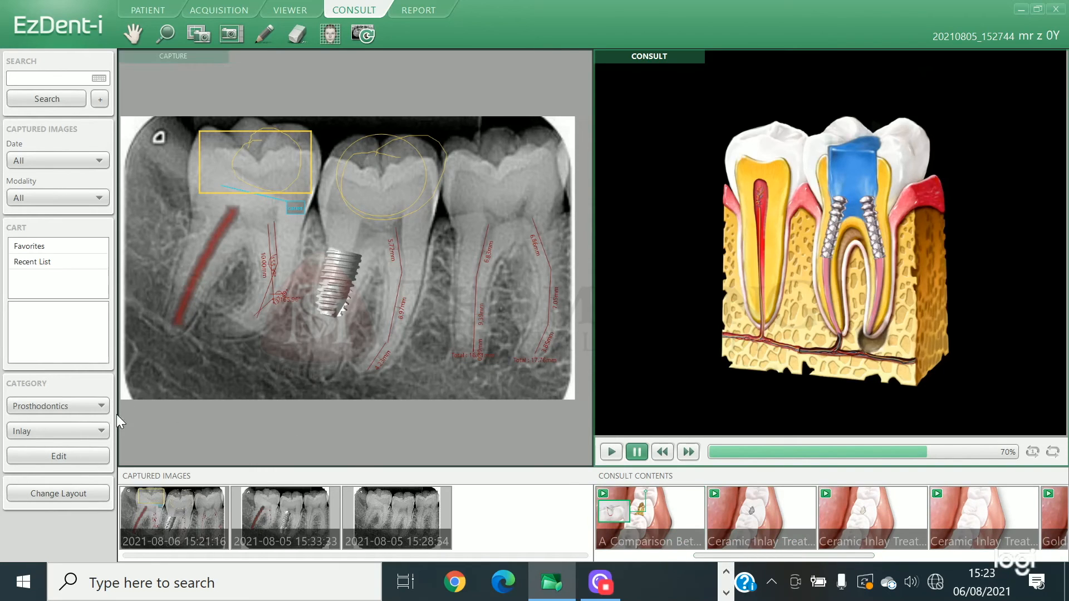
left_click(56, 430)
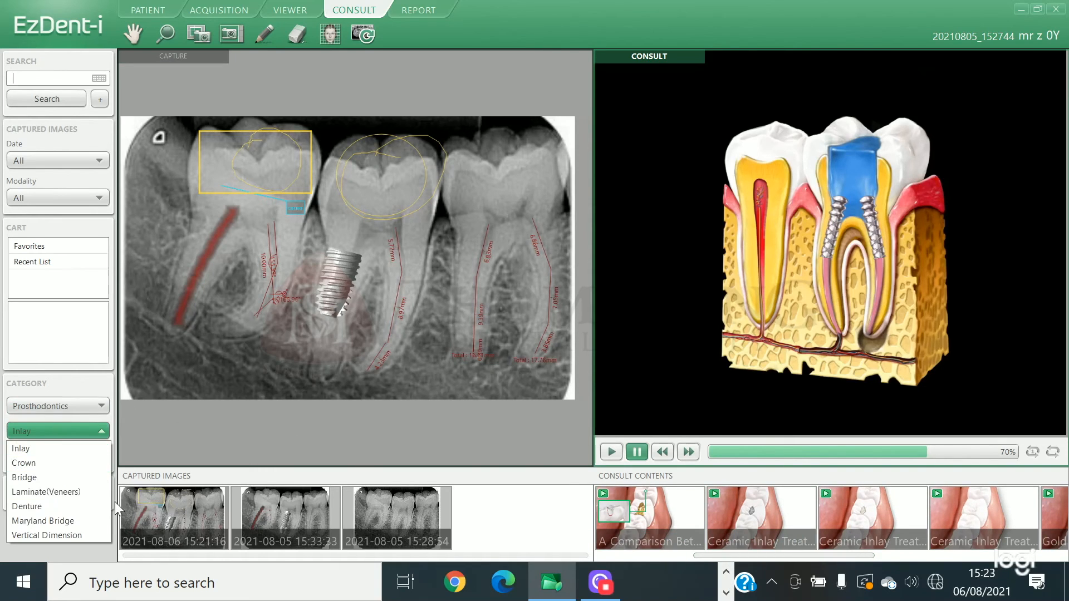
left_click(95, 494)
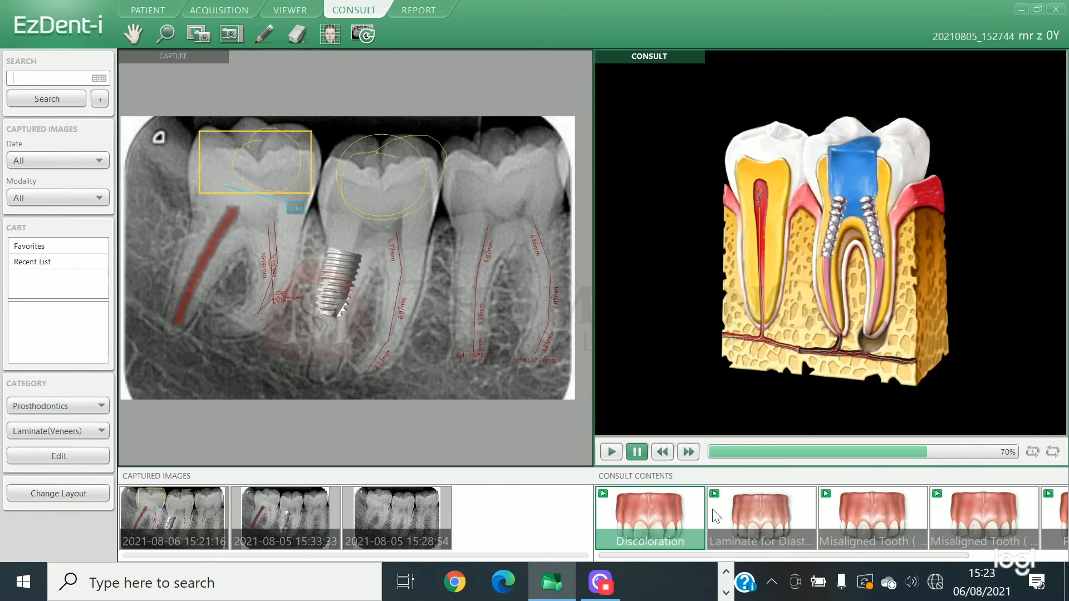
left_click(786, 529)
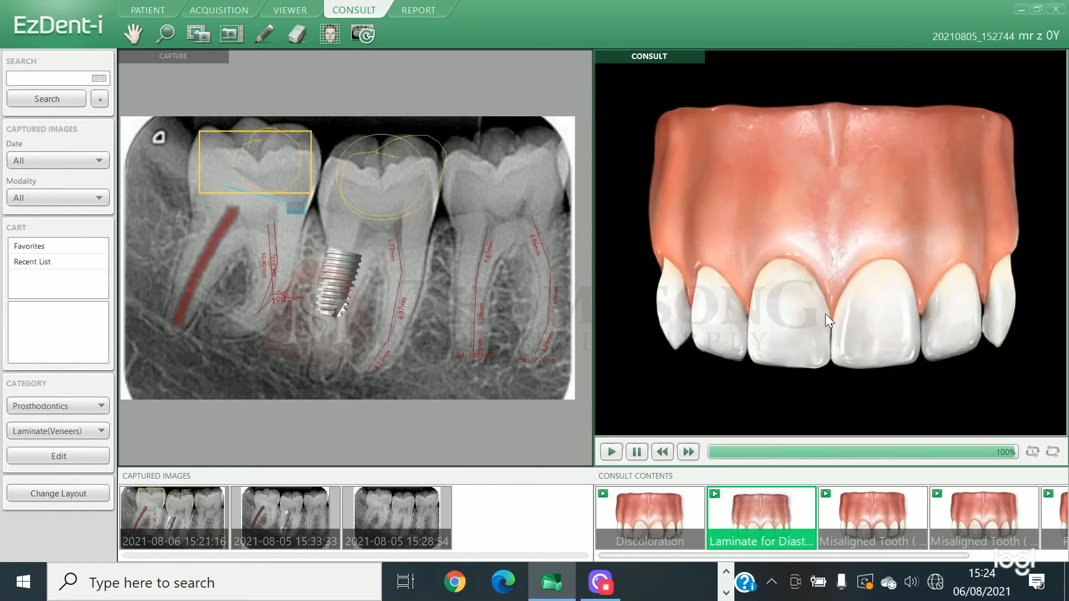
left_click(612, 451)
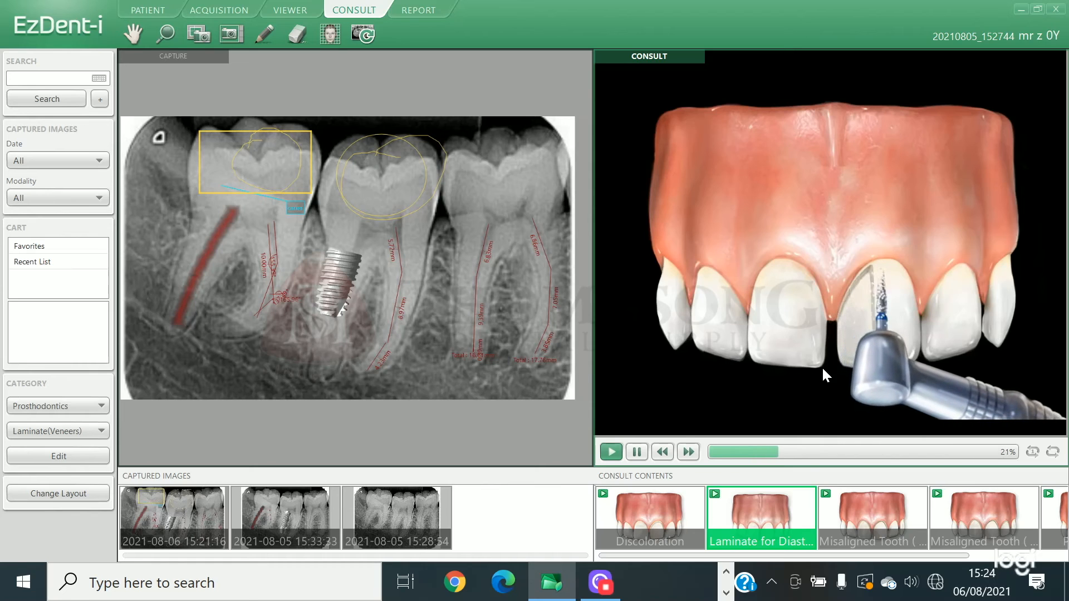
left_click(640, 452)
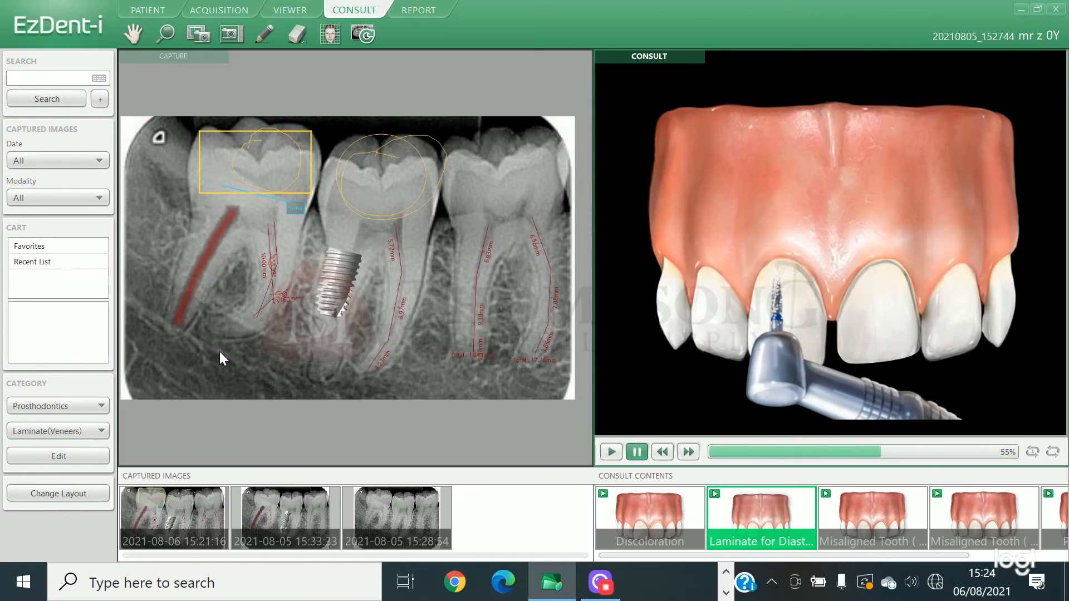
- Set the consult category to Implant Dentistry with the Implant subcategory, and play and pause the Food Impaction animation
left_click(51, 396)
left_click(74, 437)
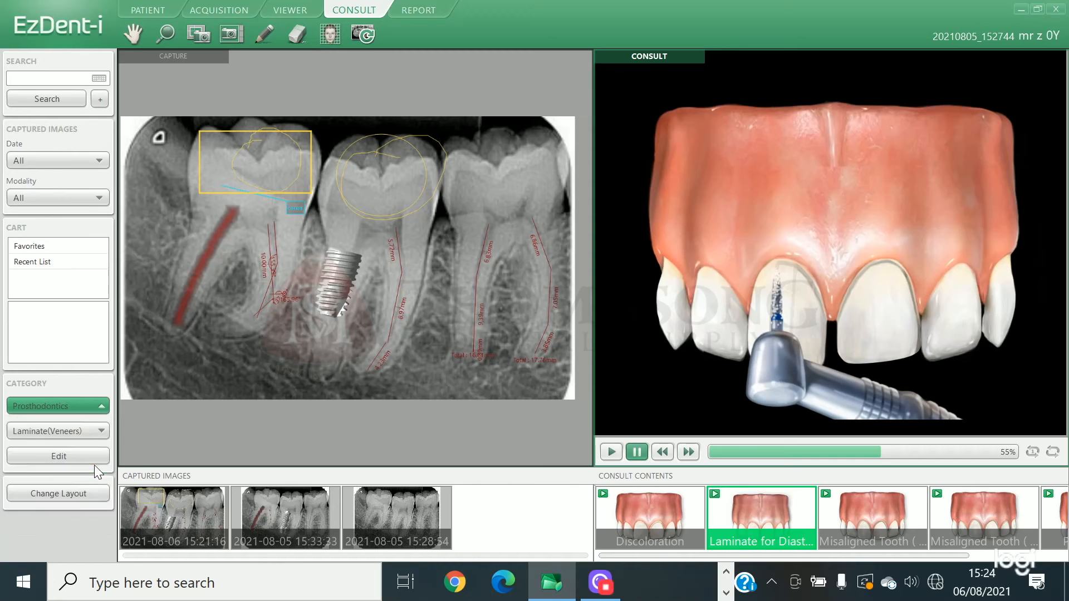
left_click(94, 436)
left_click(96, 451)
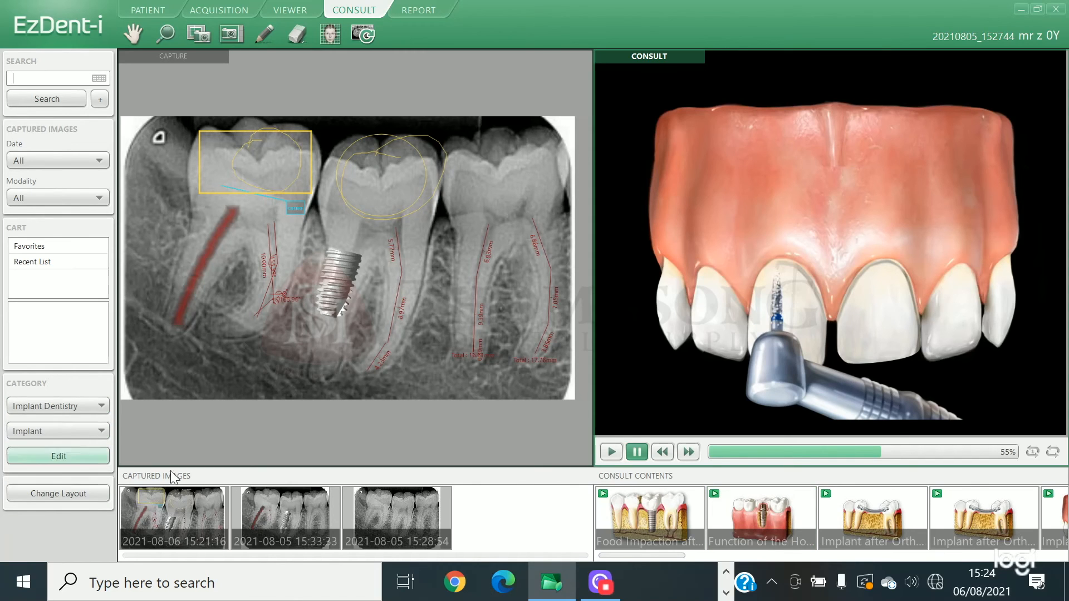
left_click(675, 514)
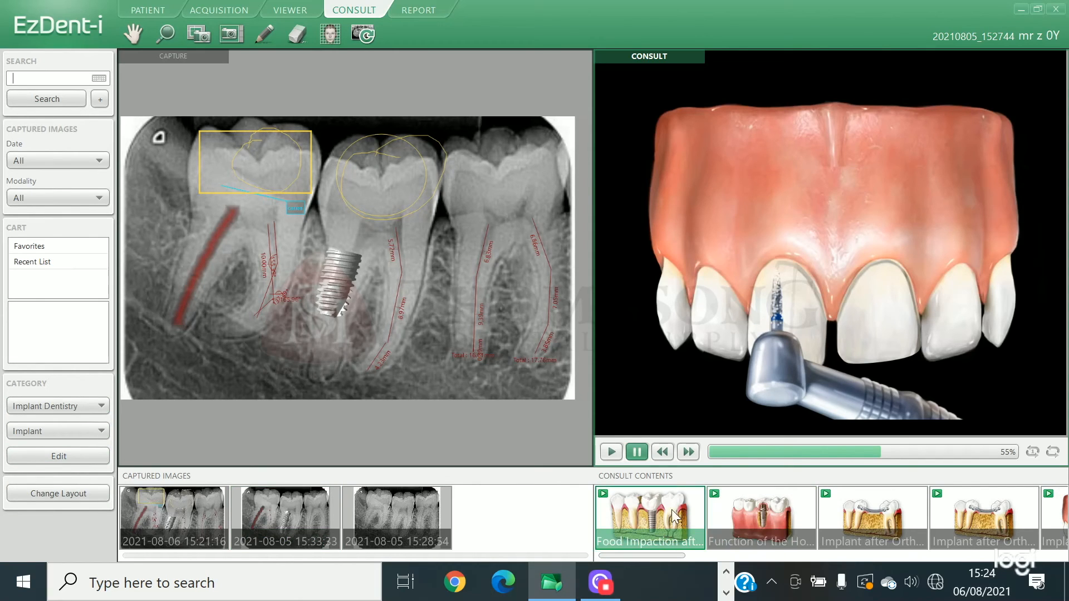
double_click(662, 518)
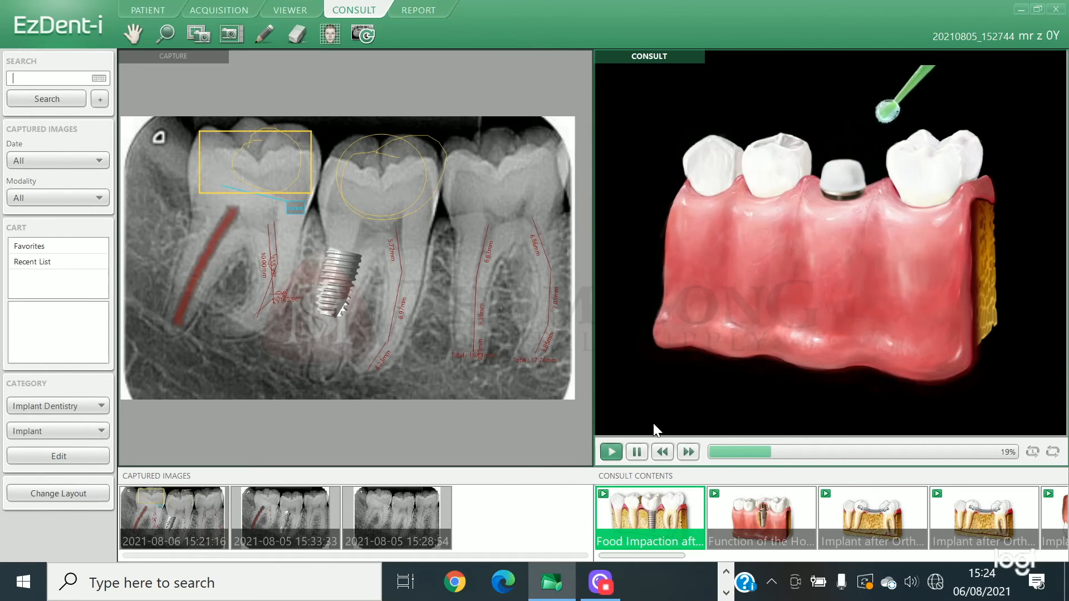
left_click(637, 452)
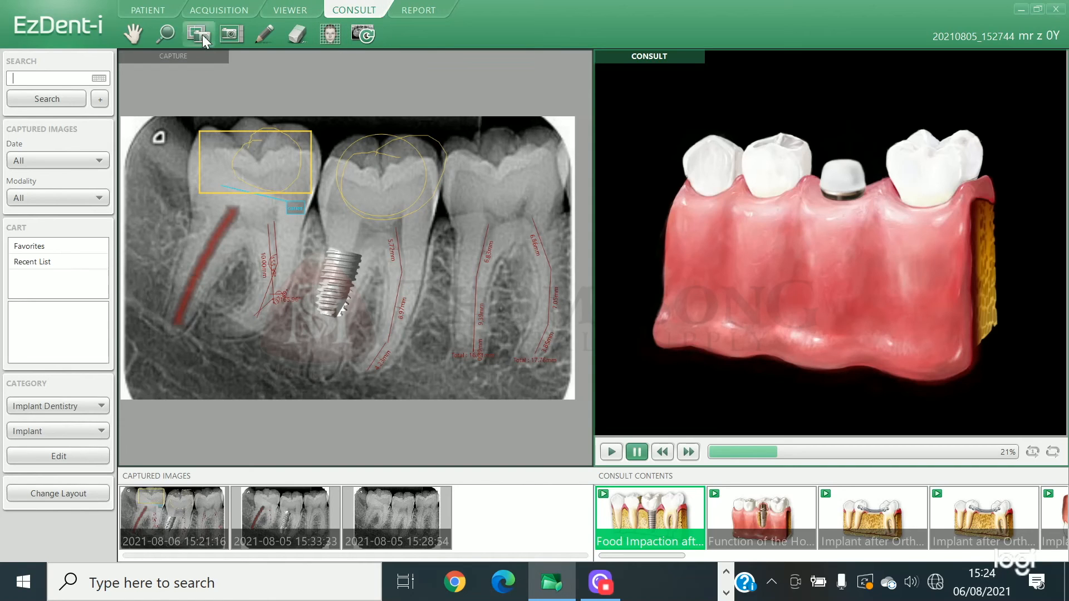
- Switch to the Report workspace and arrange the page by moving the blank box into the header area and shifting the image box slightly up
left_click(412, 11)
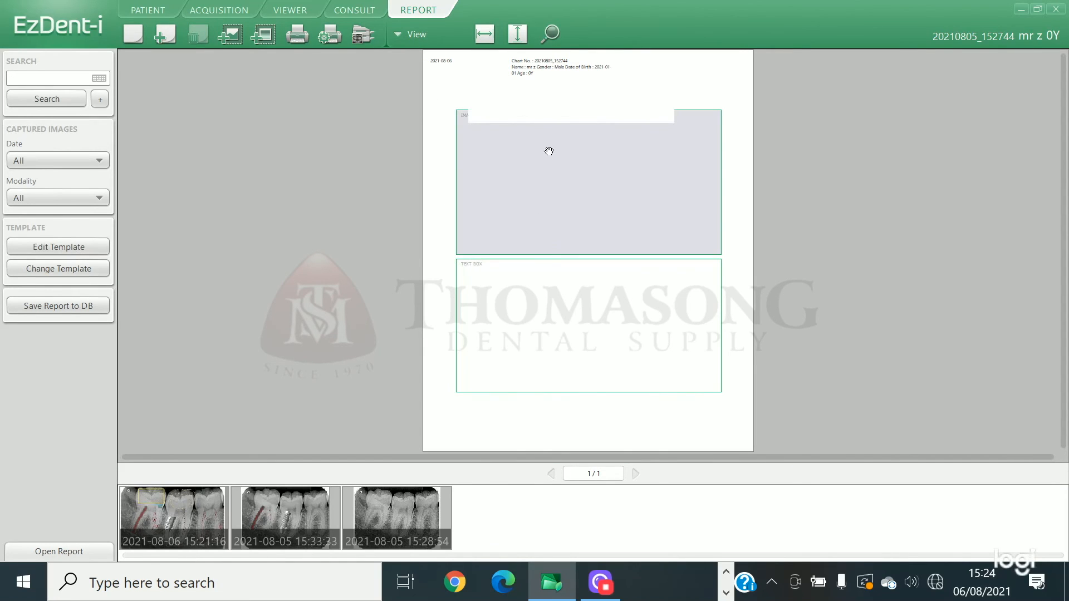
left_click_drag(608, 115, 665, 191)
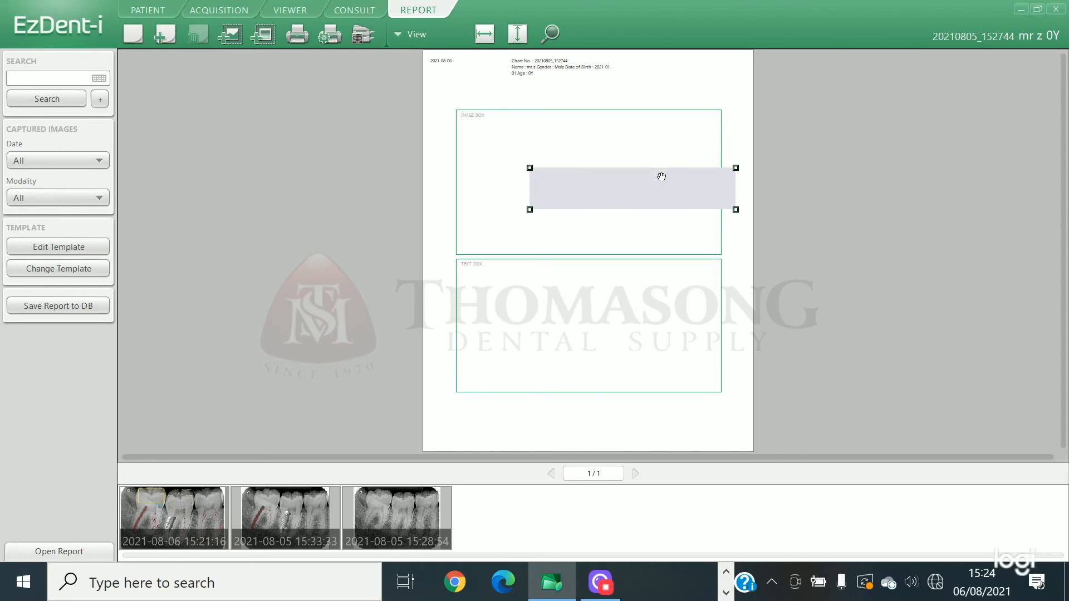
left_click_drag(661, 209, 768, 25)
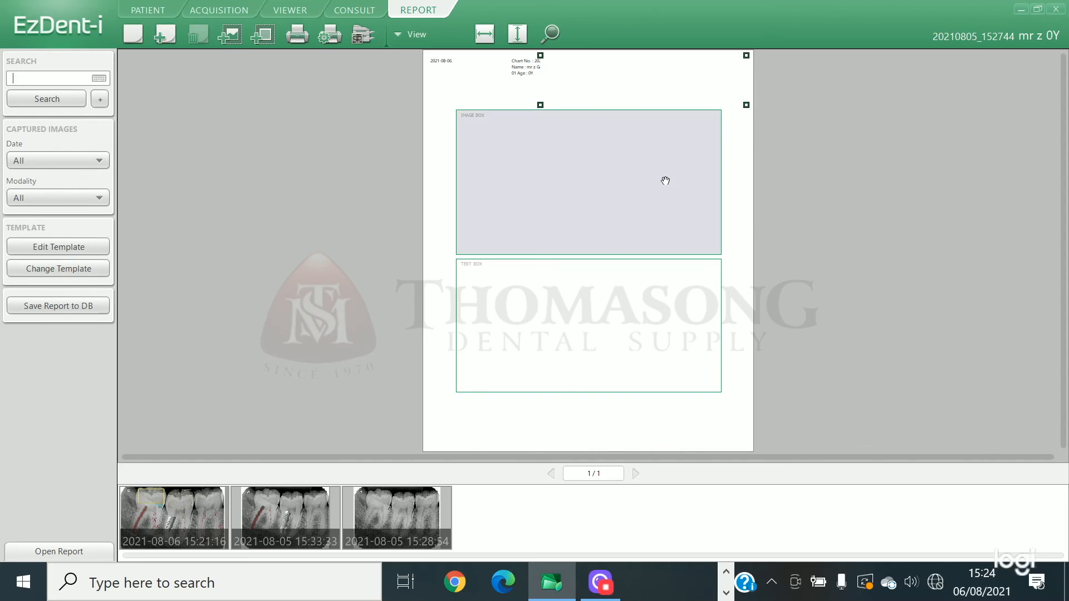
mouse_move(663, 179)
left_mouse_down()
mouse_move(609, 232)
mouse_move(640, 224)
mouse_move(663, 150)
mouse_move(666, 180)
left_mouse_up()
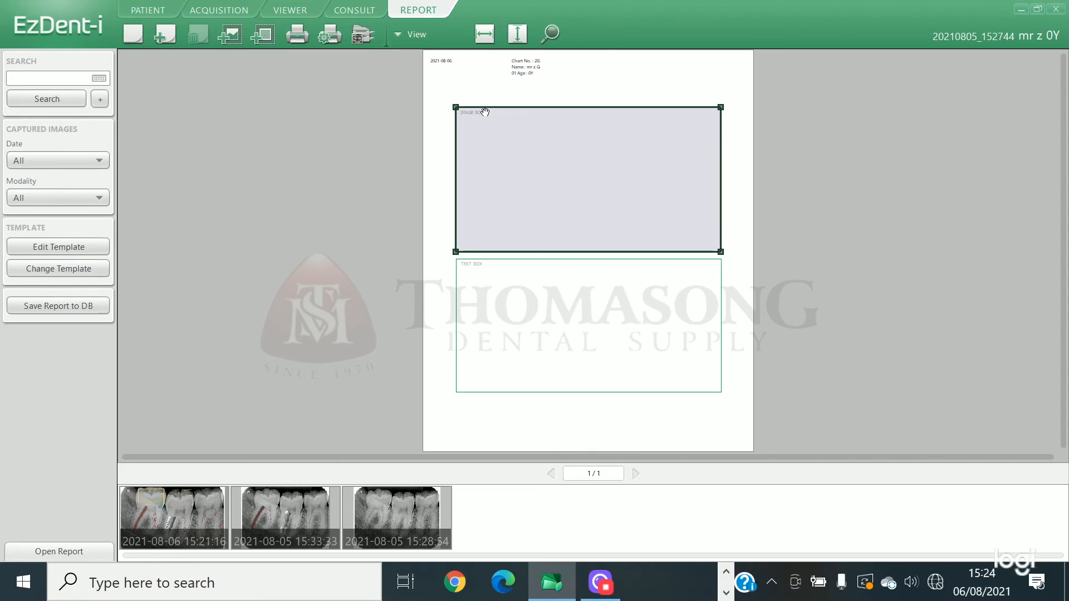
- Add a second image box, shrink it into the right part of the existing image box, and delete it
left_click(229, 37)
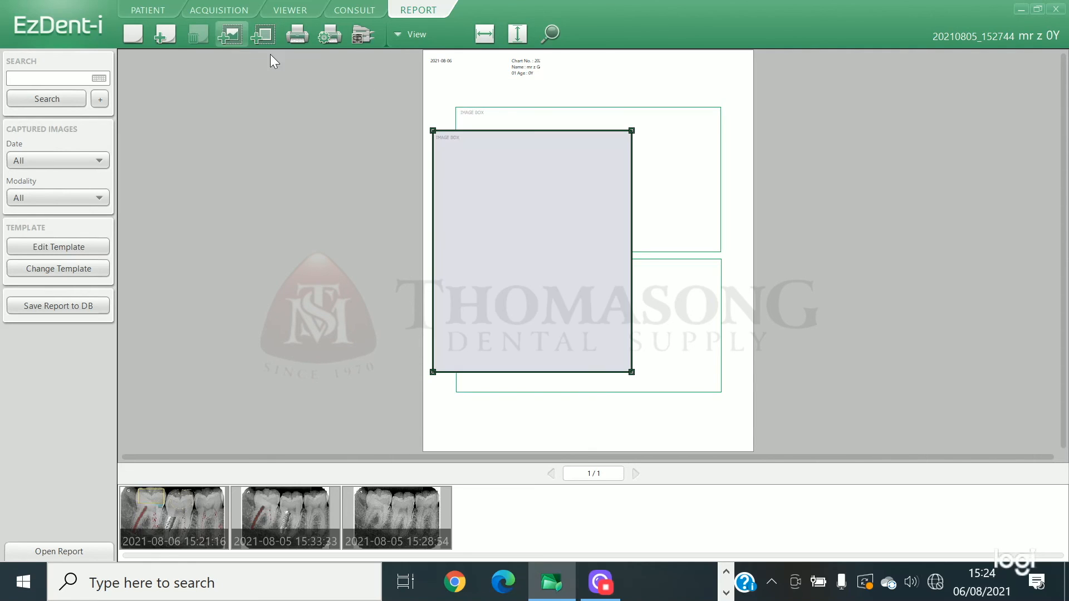
left_click_drag(632, 372, 695, 196)
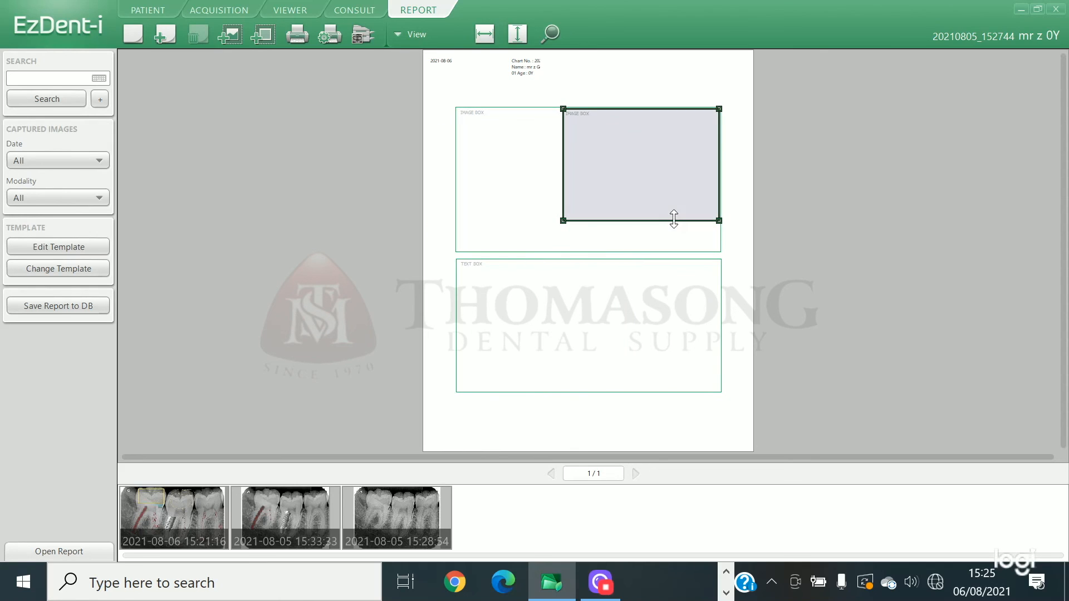
right_click(674, 219)
left_click(704, 244)
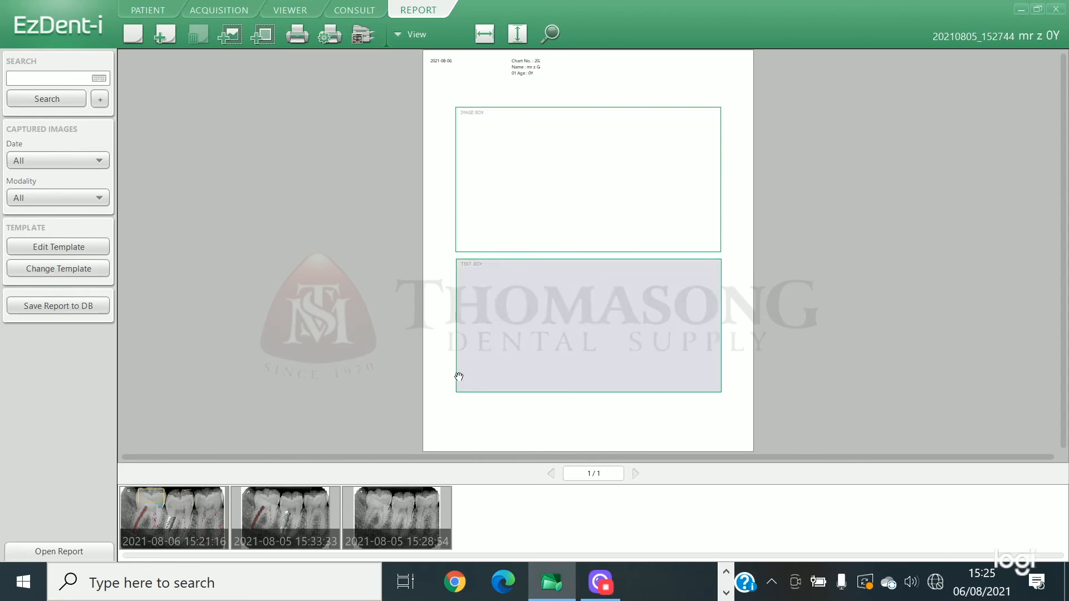
left_click_drag(172, 523, 511, 215)
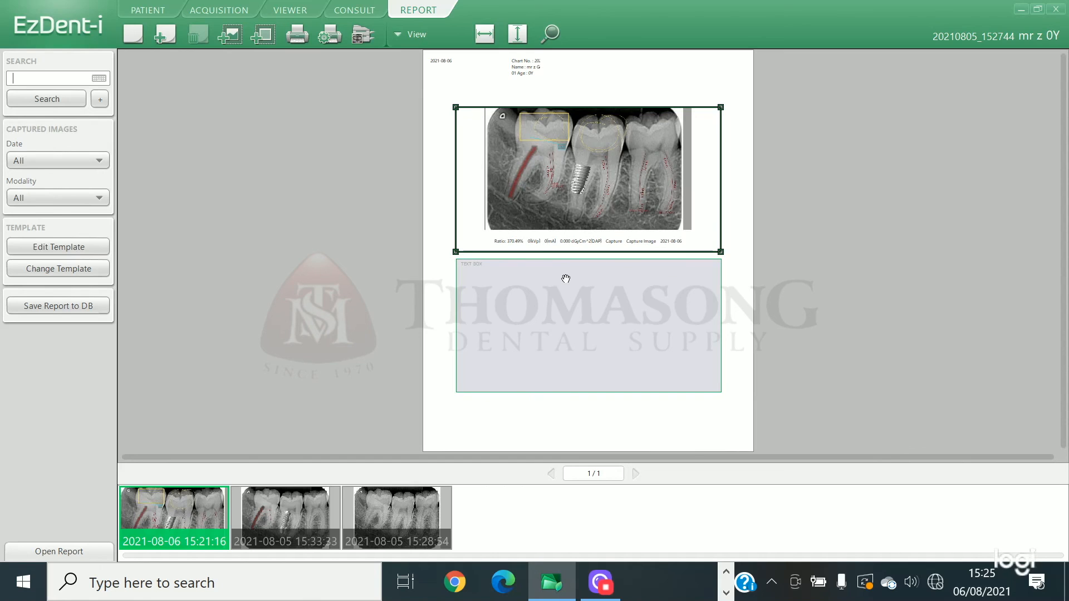
left_click(567, 282)
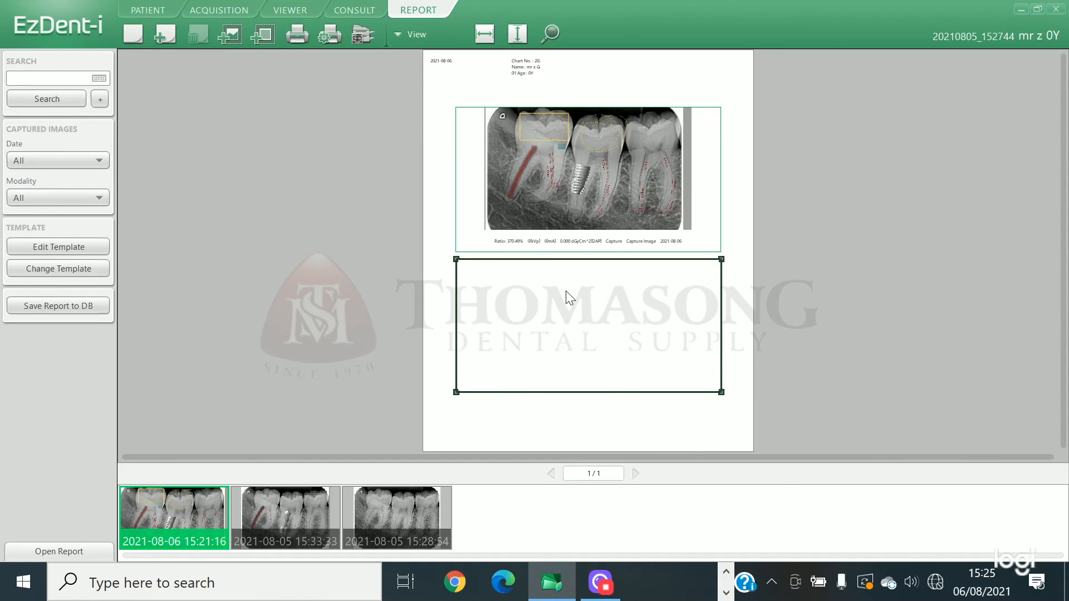